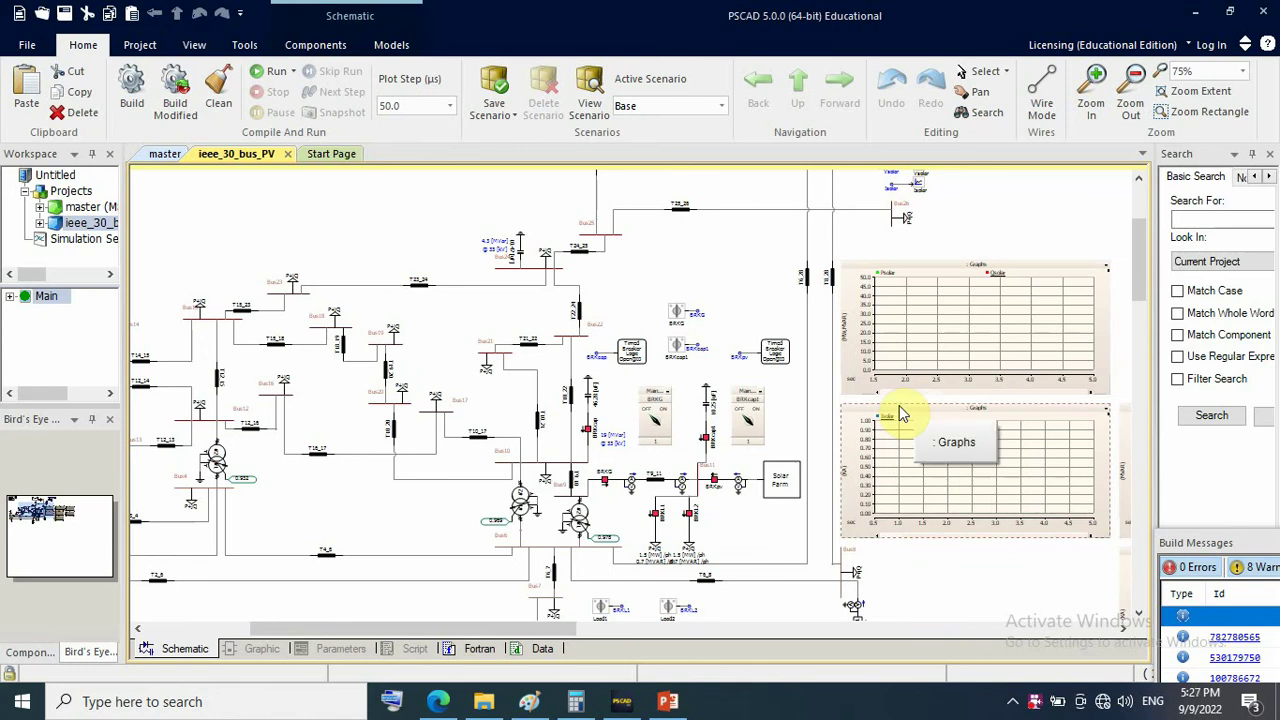
# Select the Solar Farm component, then inspect the slack bus voltage source's properties
pyautogui.click(775, 487)
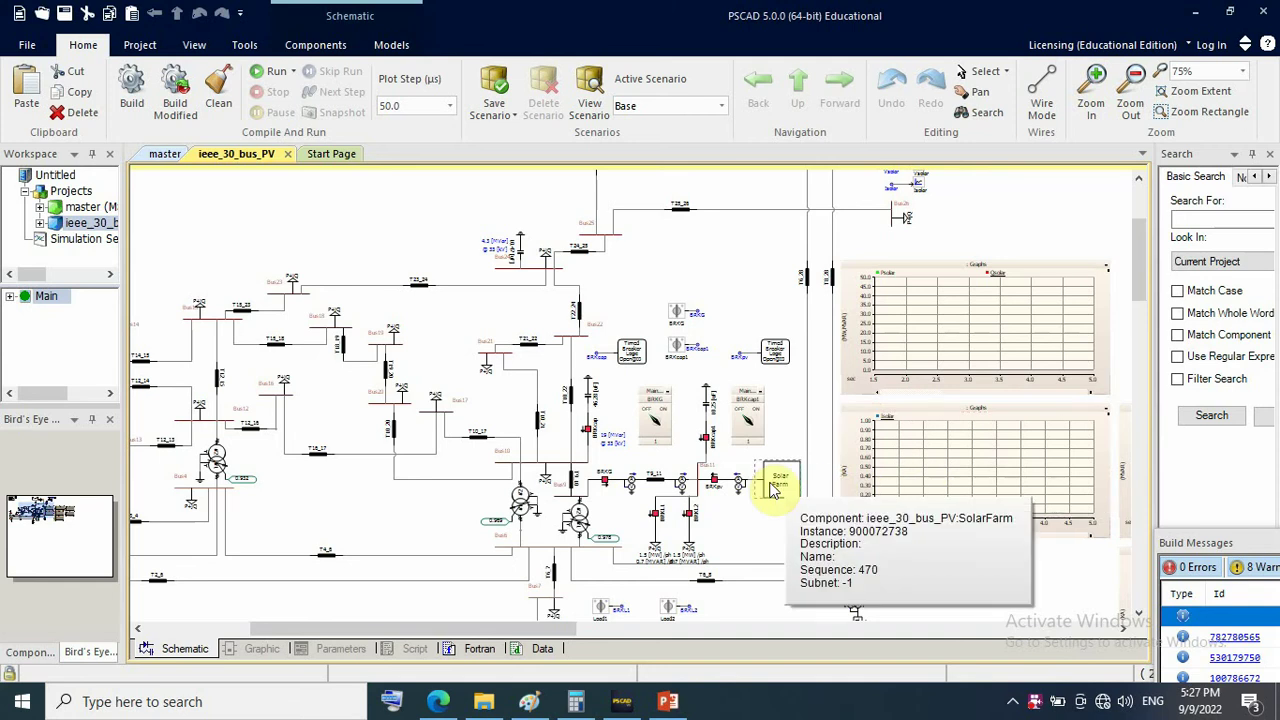
pyautogui.click(752, 495)
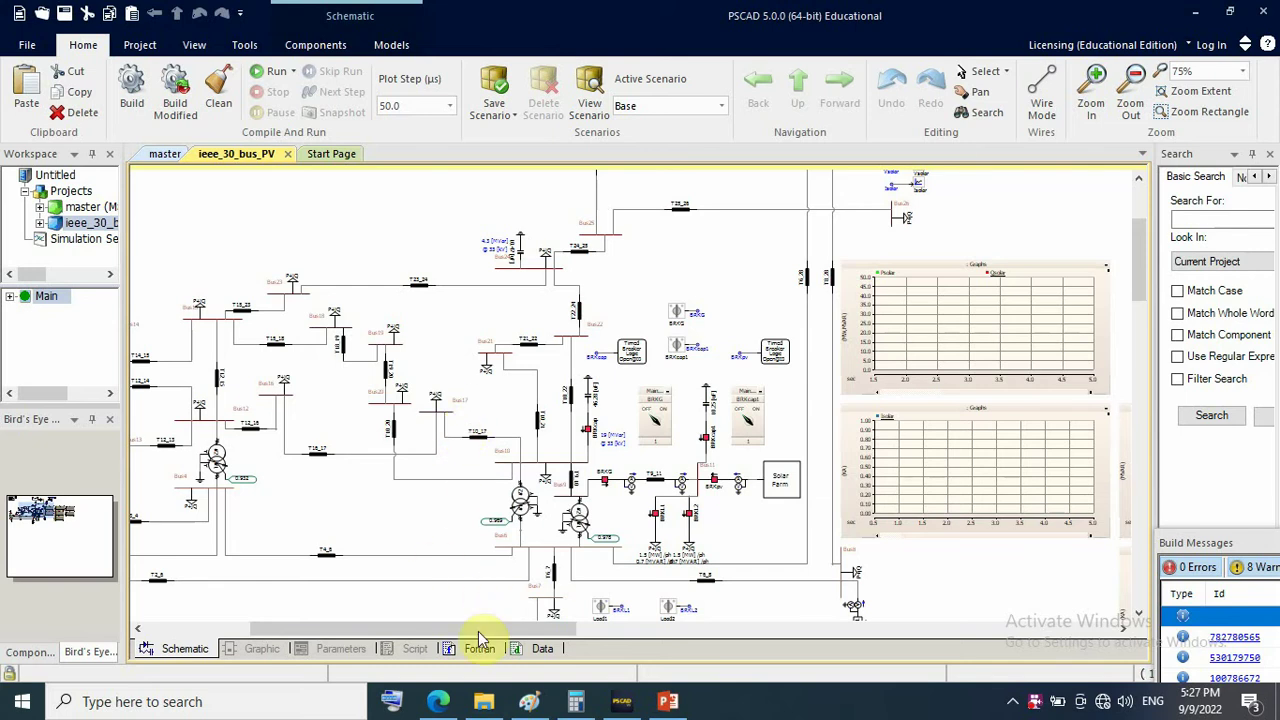
pyautogui.moveTo(474, 628); pyautogui.dragTo(368, 631)
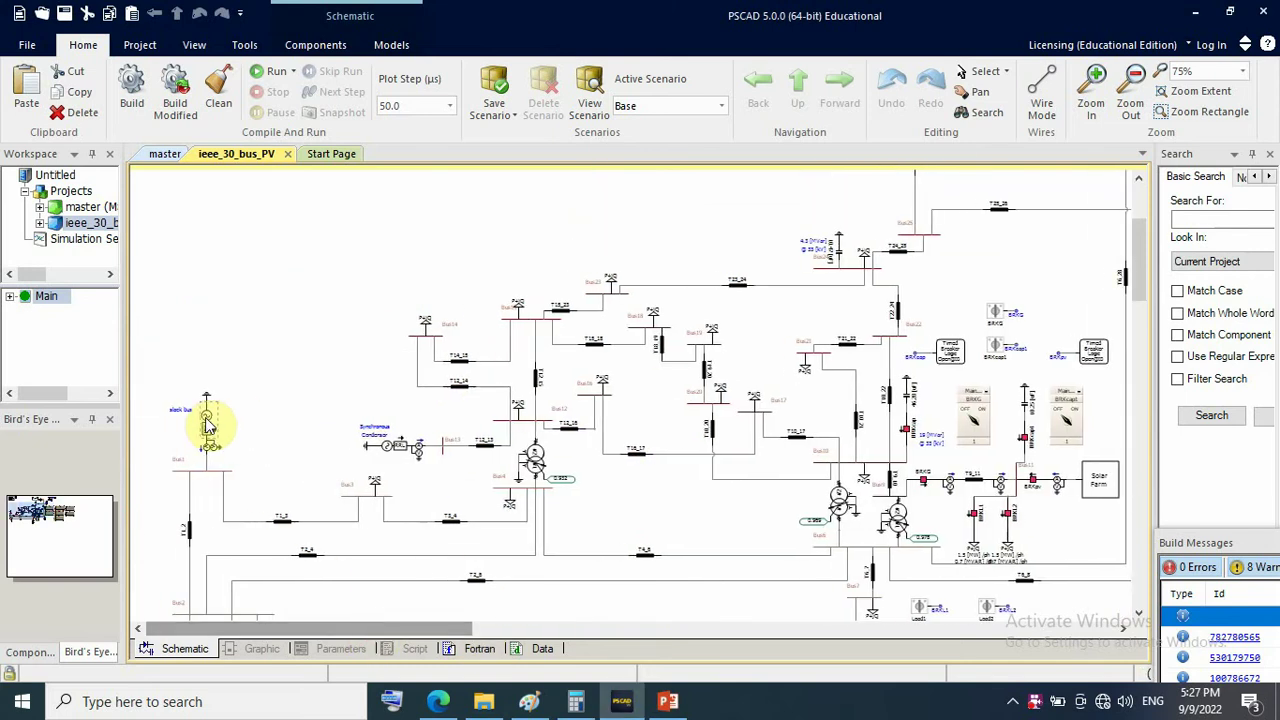
pyautogui.doubleClick(206, 425)
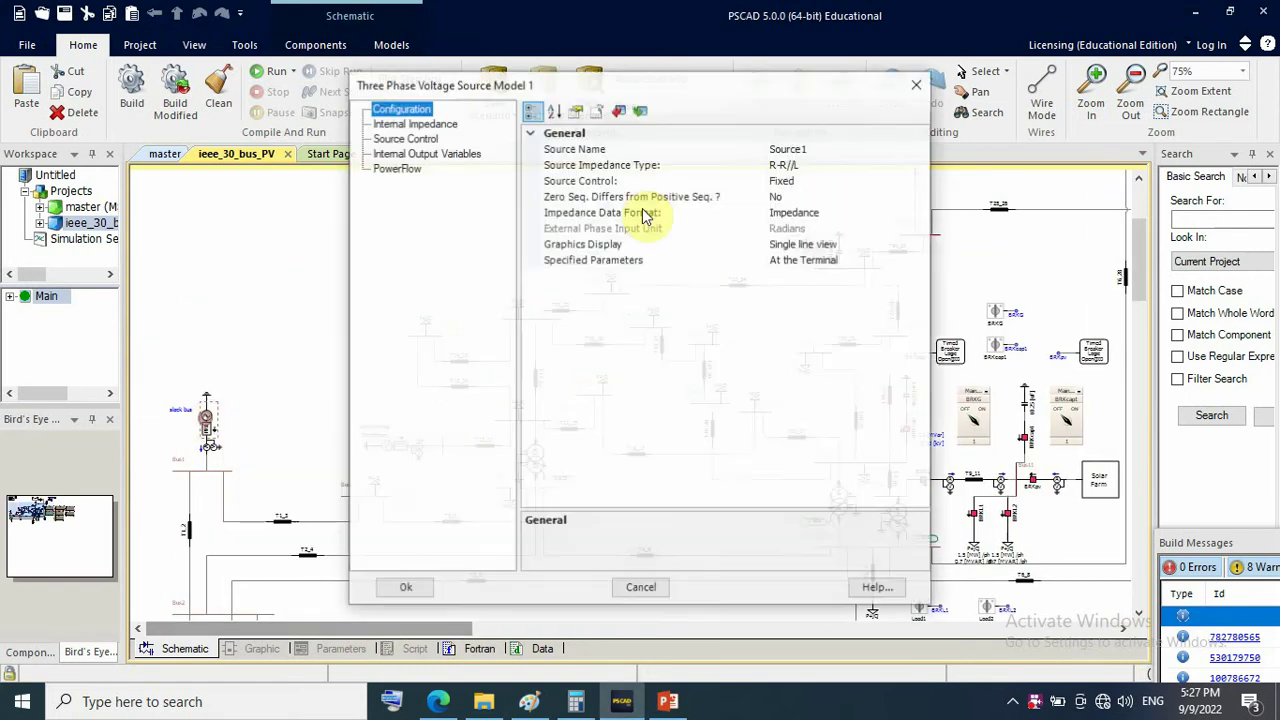
pyautogui.click(917, 83)
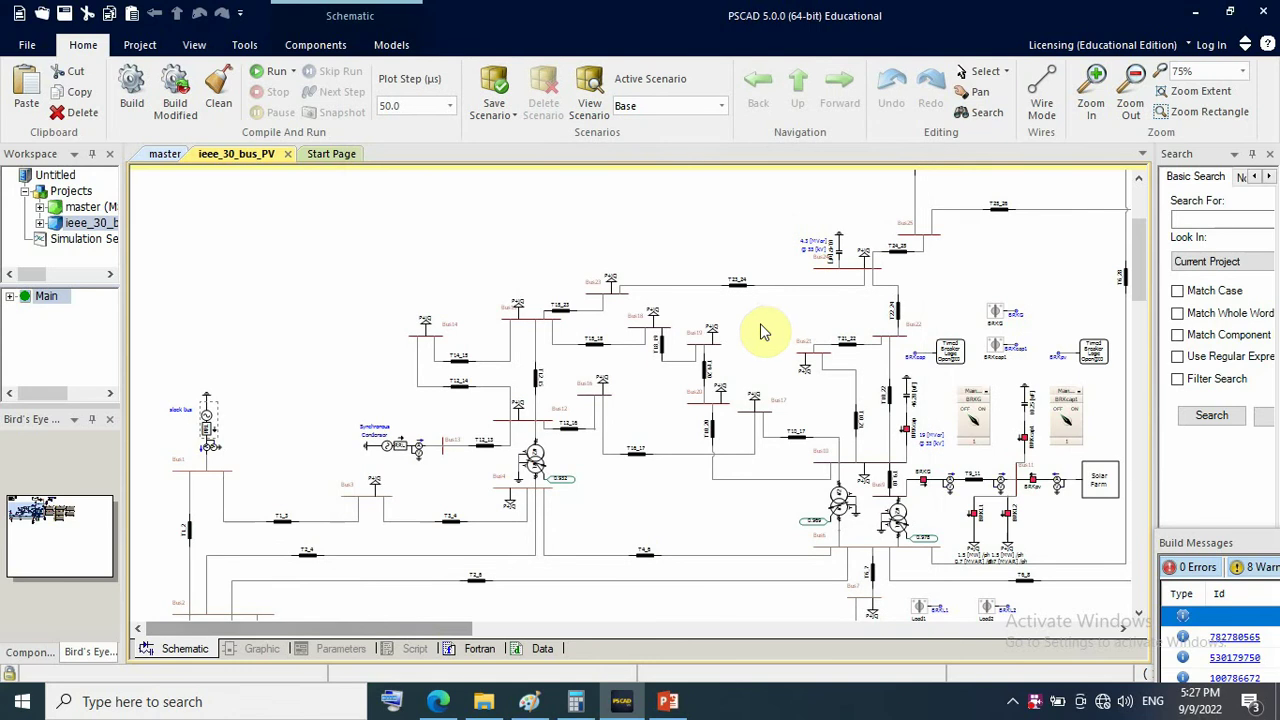
# Zoom the network to 100%, bring the Solar Farm into view and open its subpage
pyautogui.moveTo(443, 630); pyautogui.dragTo(547, 632)
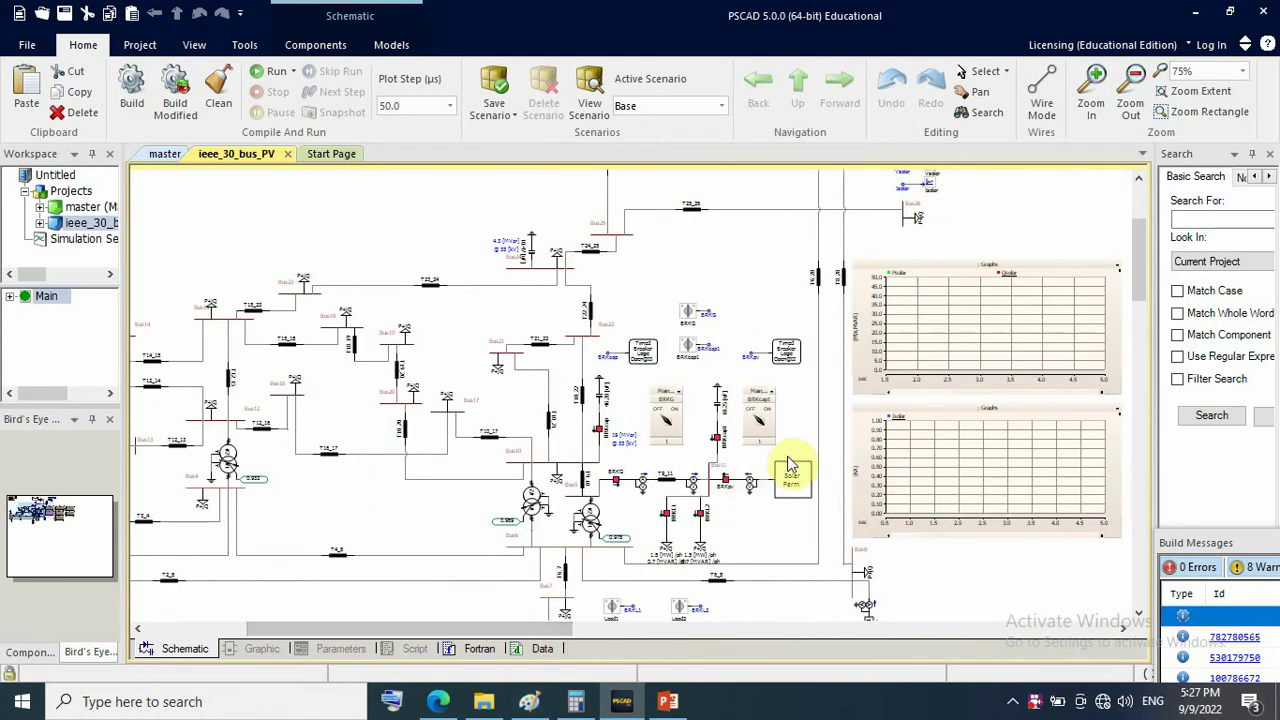
pyautogui.moveTo(465, 628); pyautogui.dragTo(530, 620)
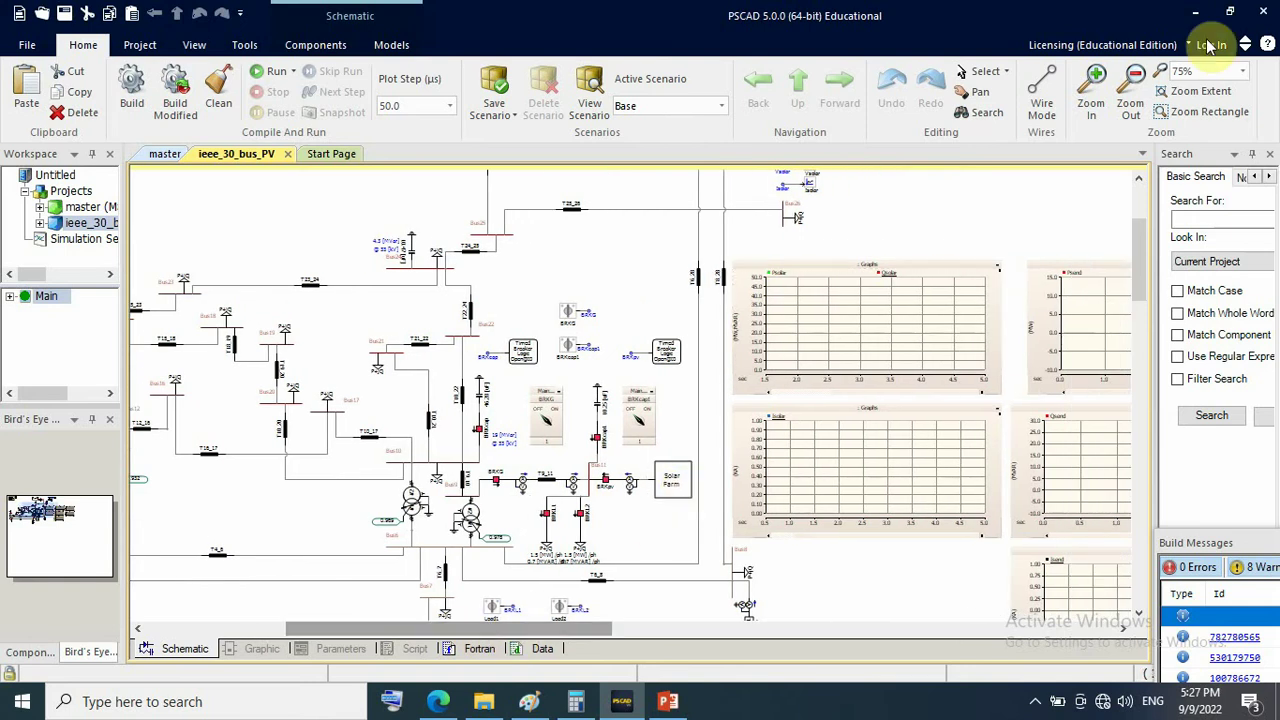
pyautogui.click(1095, 90)
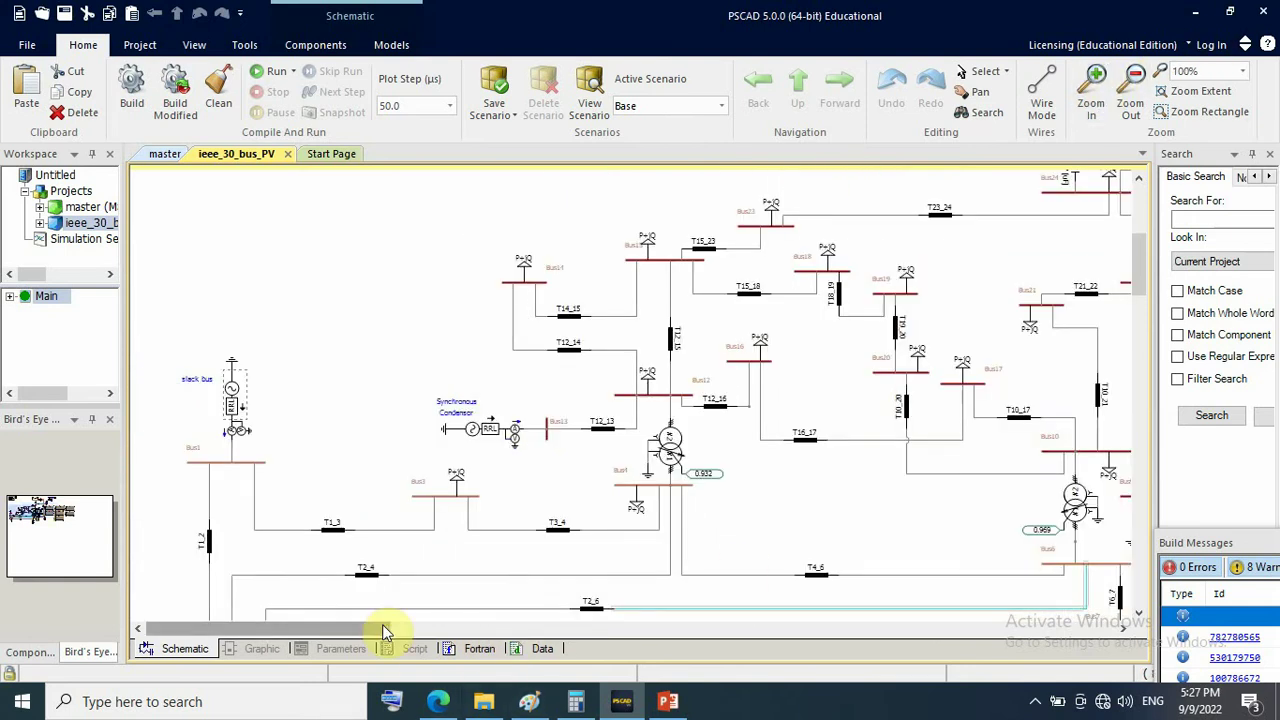
pyautogui.moveTo(390, 630); pyautogui.dragTo(525, 631)
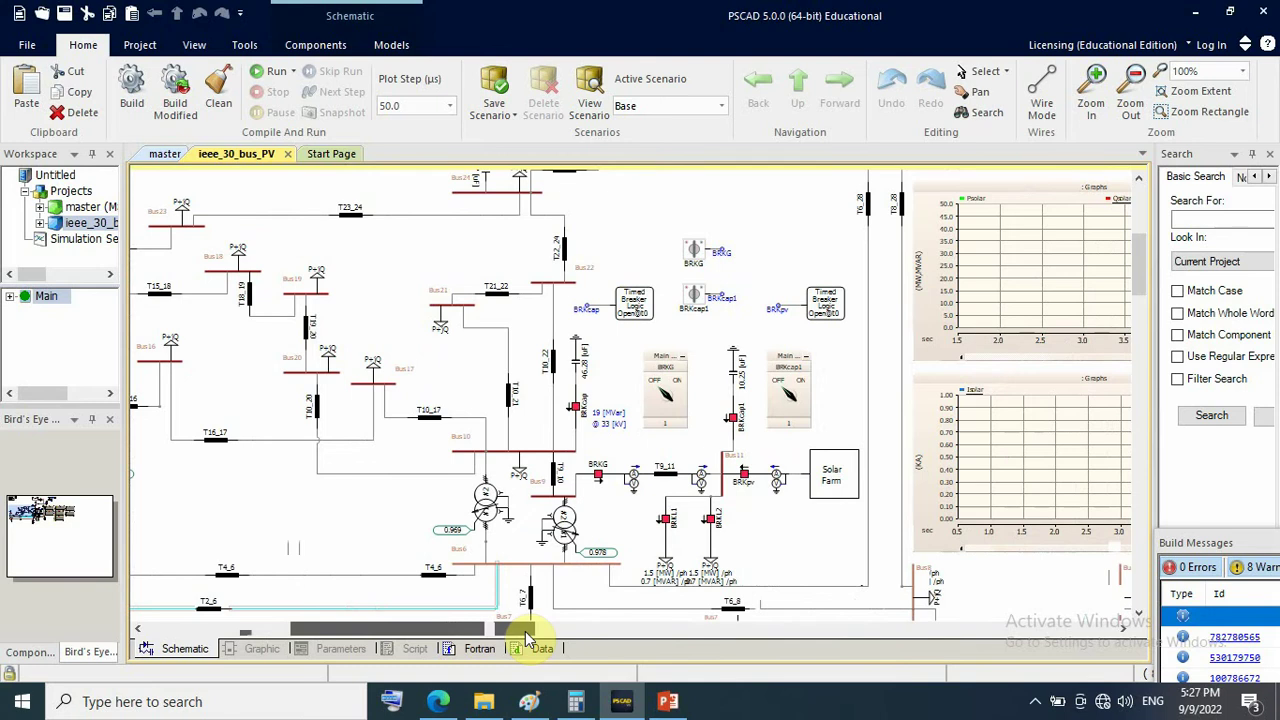
pyautogui.doubleClick(833, 478)
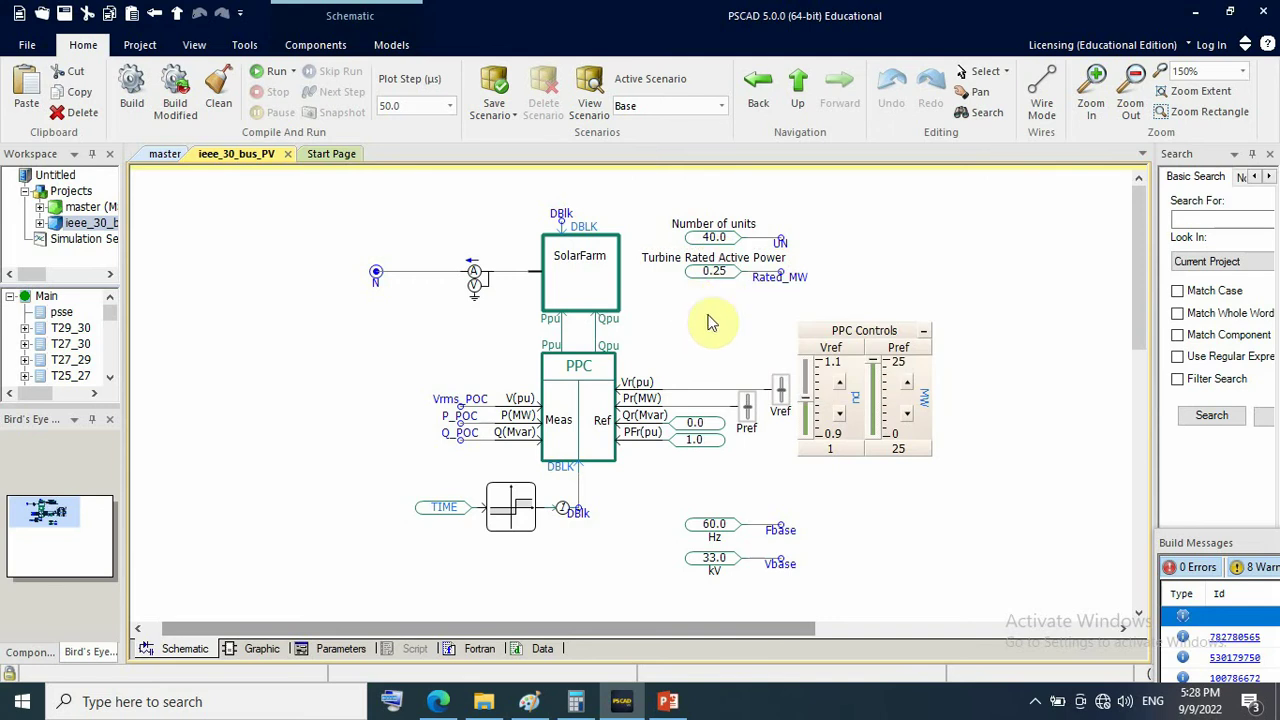
pyautogui.click(798, 92)
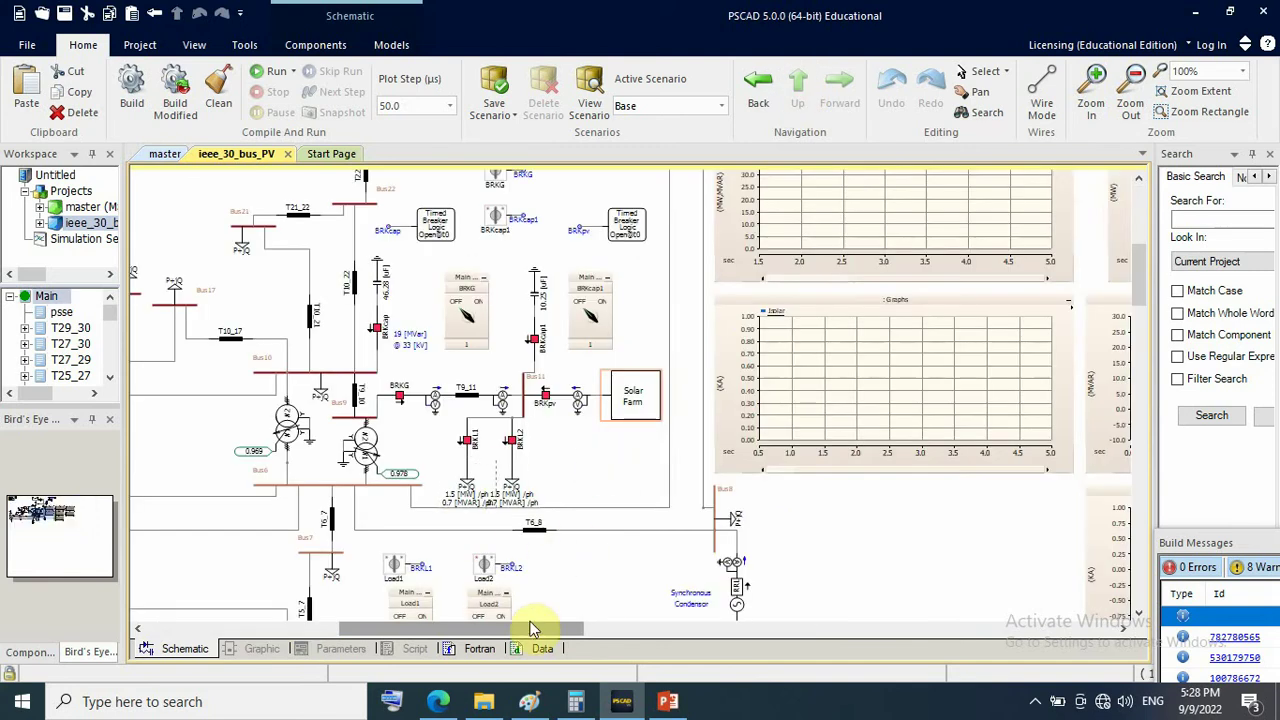
pyautogui.moveTo(531, 632); pyautogui.dragTo(470, 640)
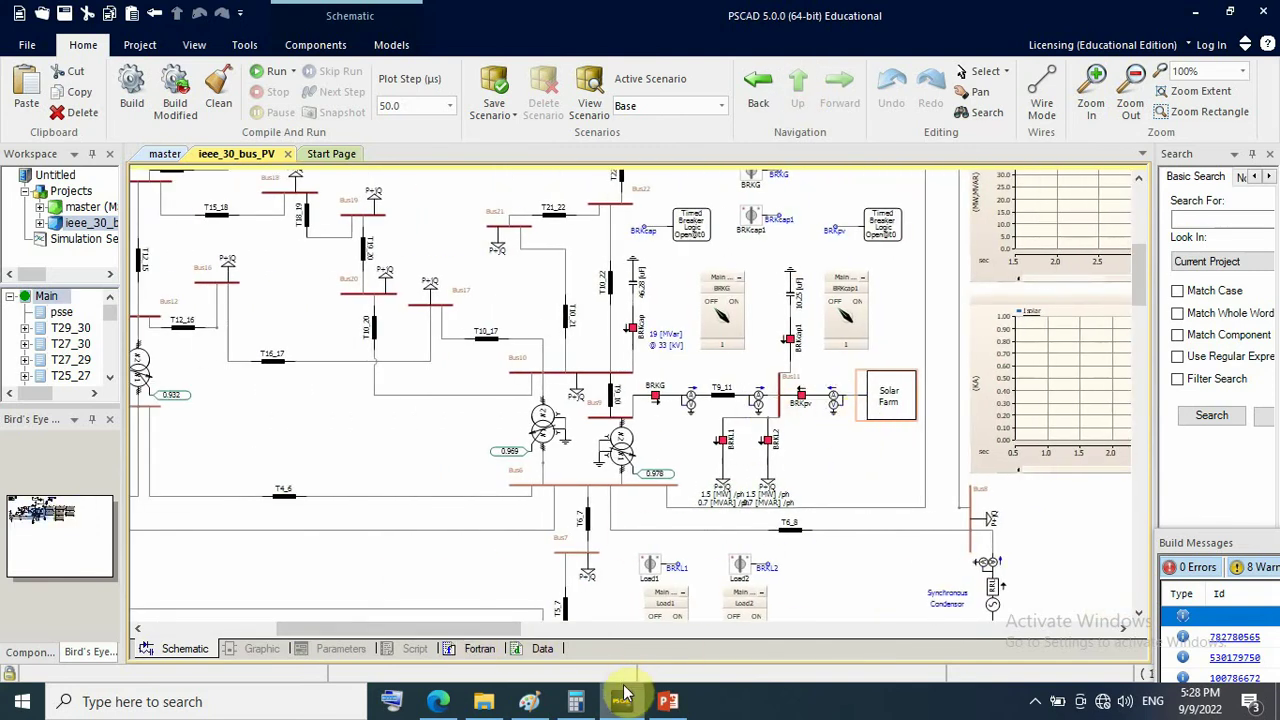
pyautogui.click(668, 701)
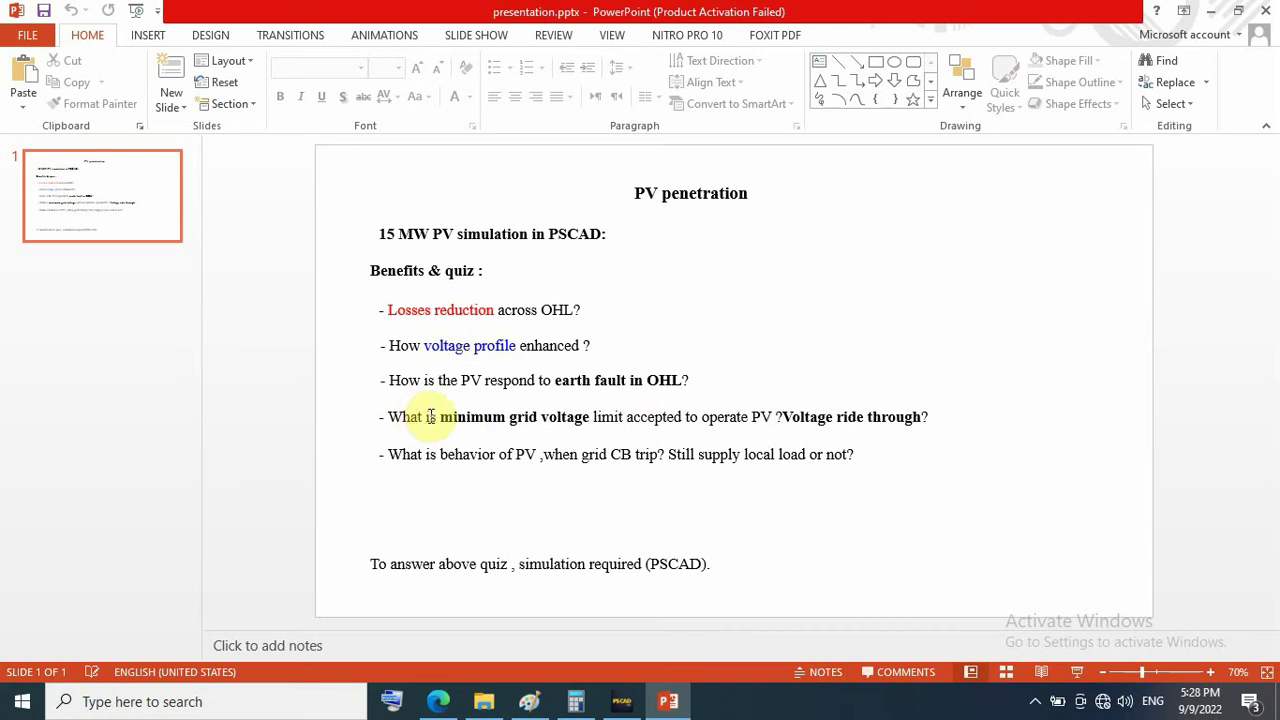
# Highlight 'minimum grid voltage' and 'Voltage ride through' on the PV penetration slide
pyautogui.moveTo(453, 416); pyautogui.dragTo(598, 417)
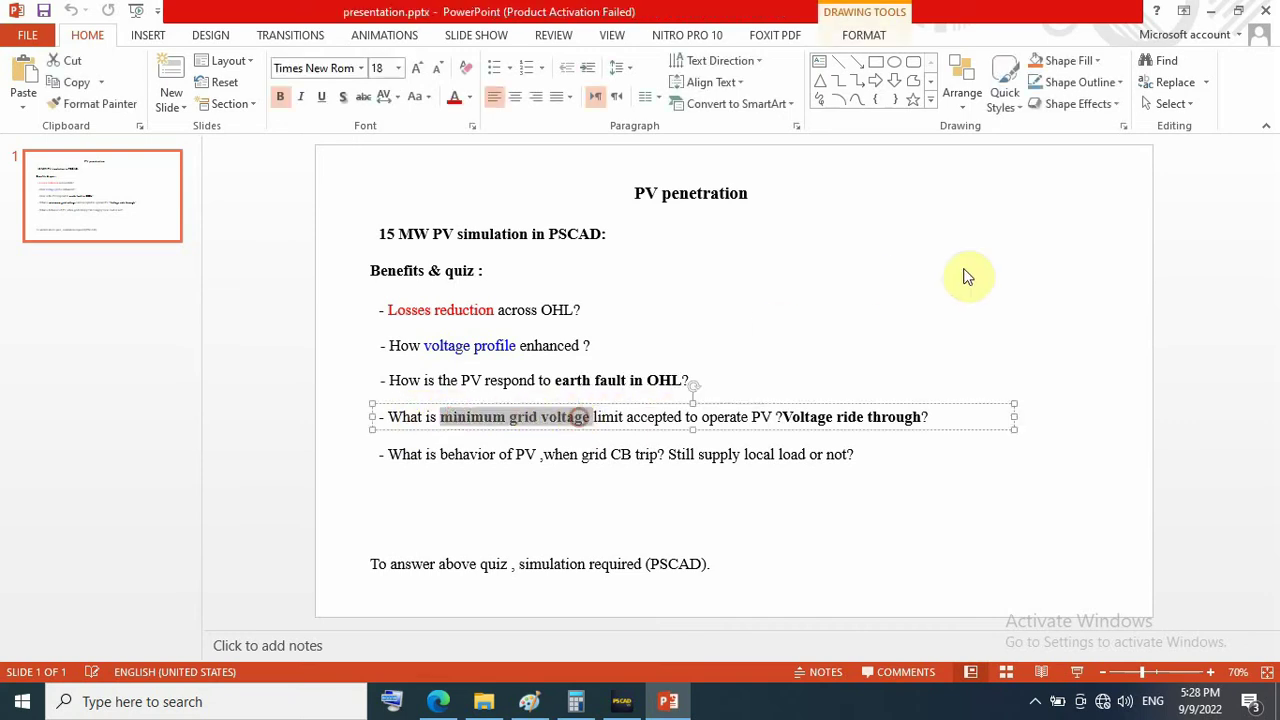
pyautogui.click(1025, 245)
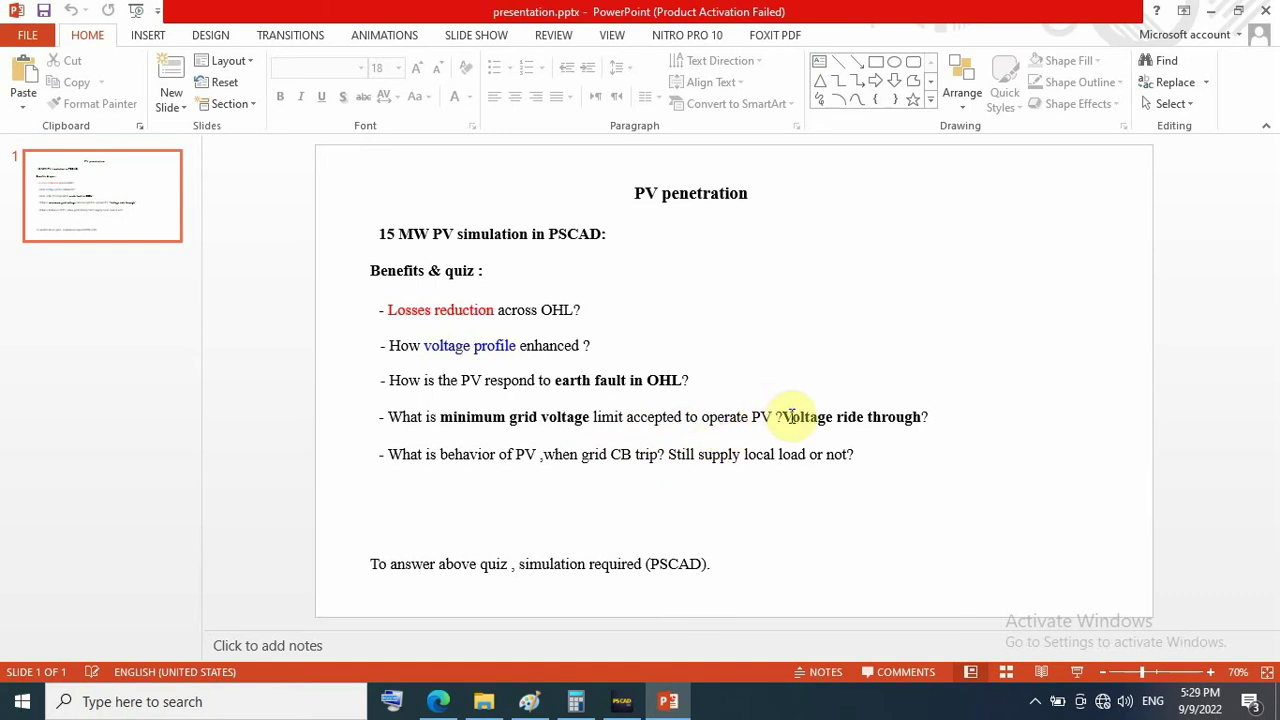
pyautogui.moveTo(790, 416); pyautogui.dragTo(908, 409)
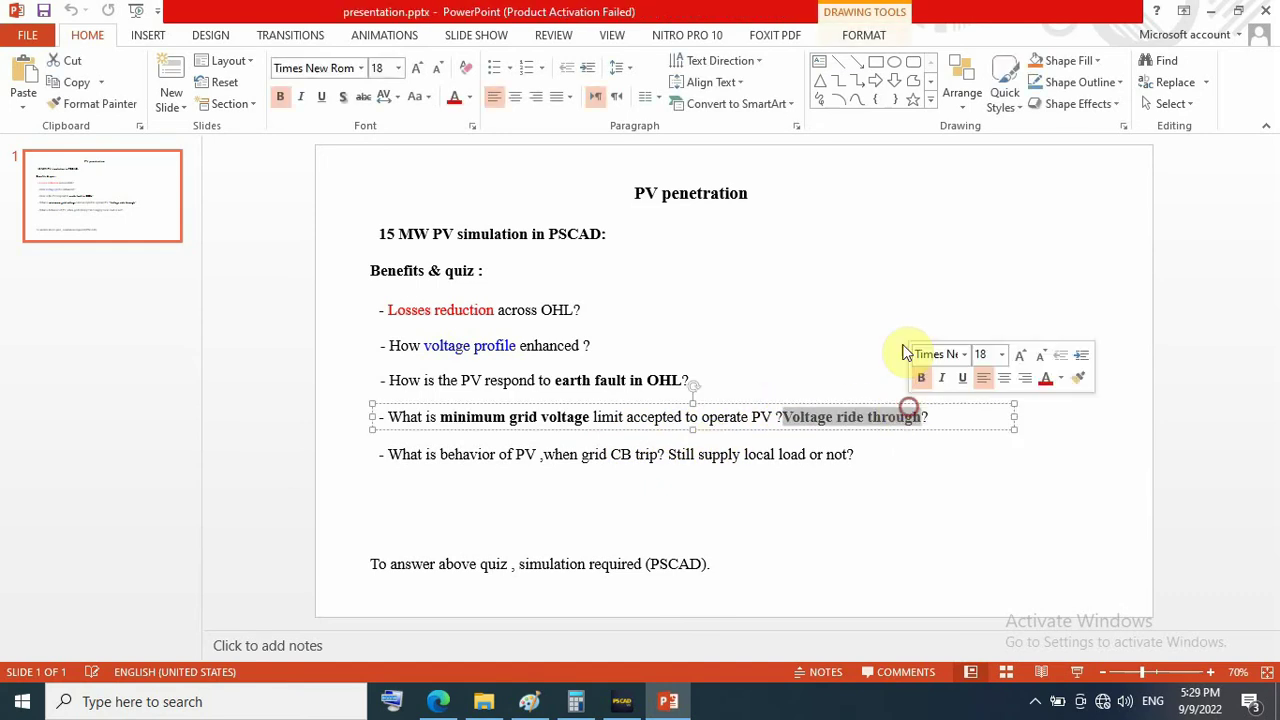
pyautogui.click(870, 267)
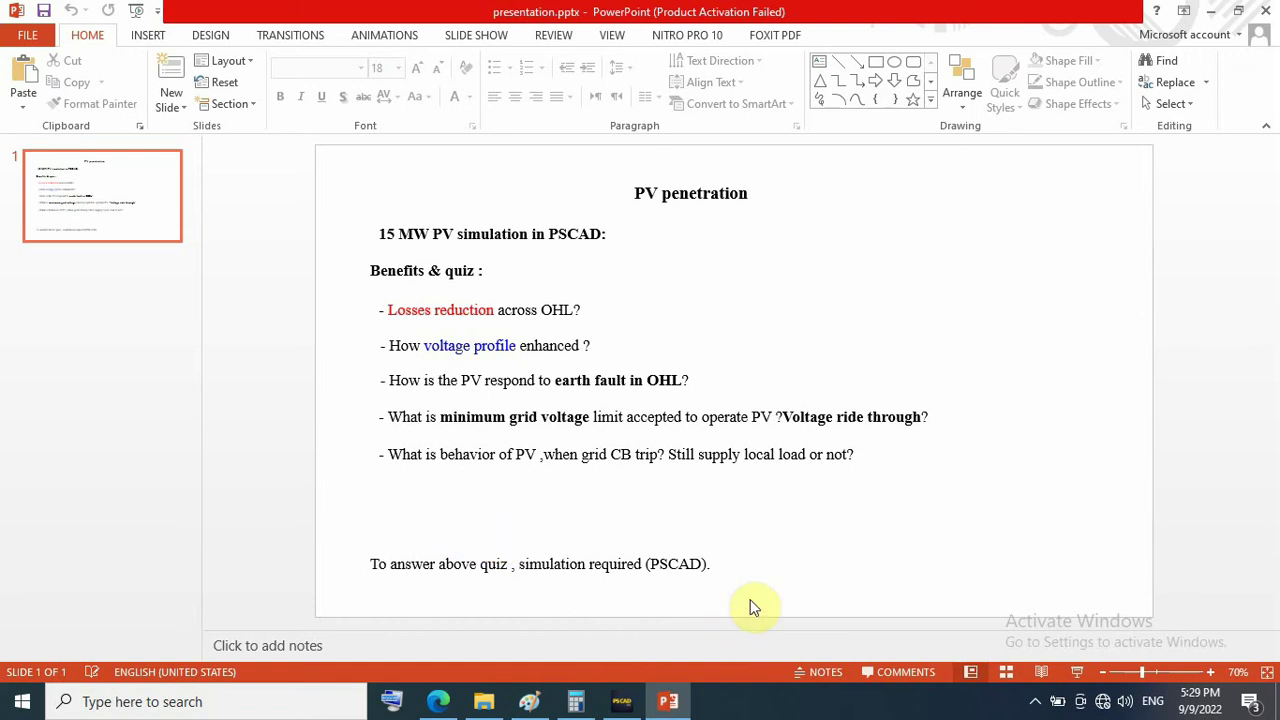
# Switch back to PSCAD and open the Solar Farm block's own page
pyautogui.click(622, 704)
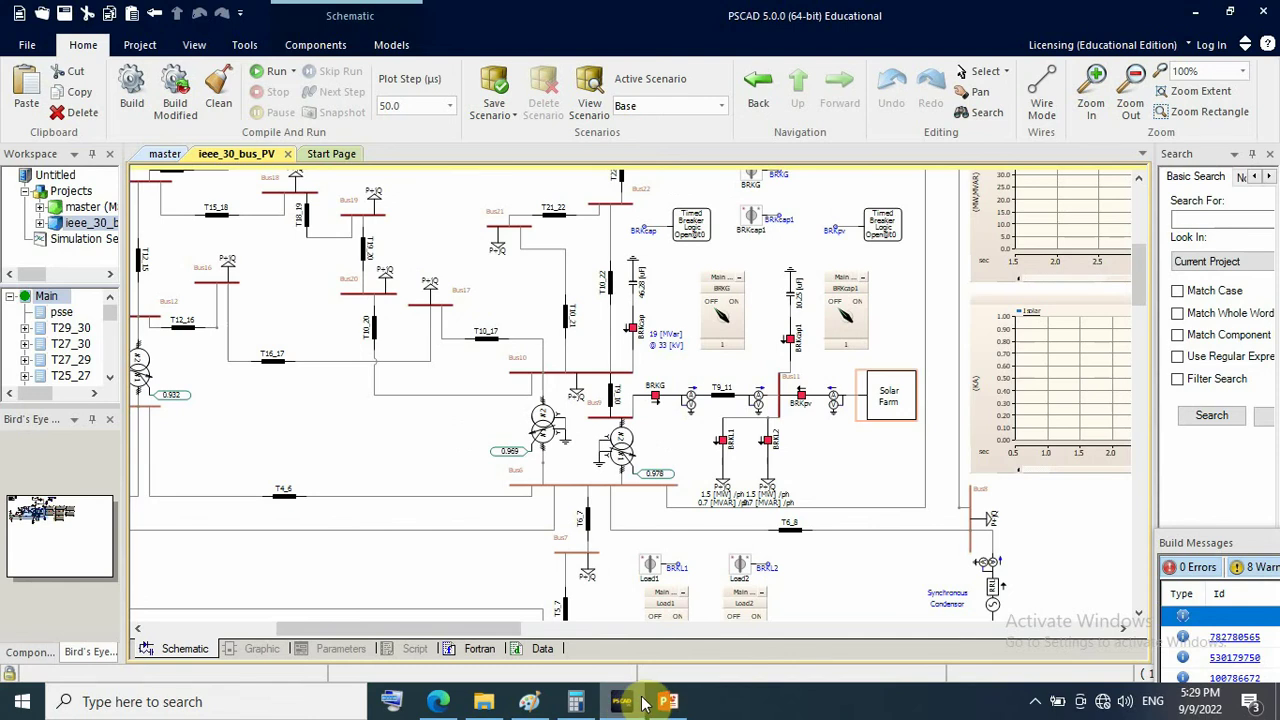
pyautogui.click(893, 413)
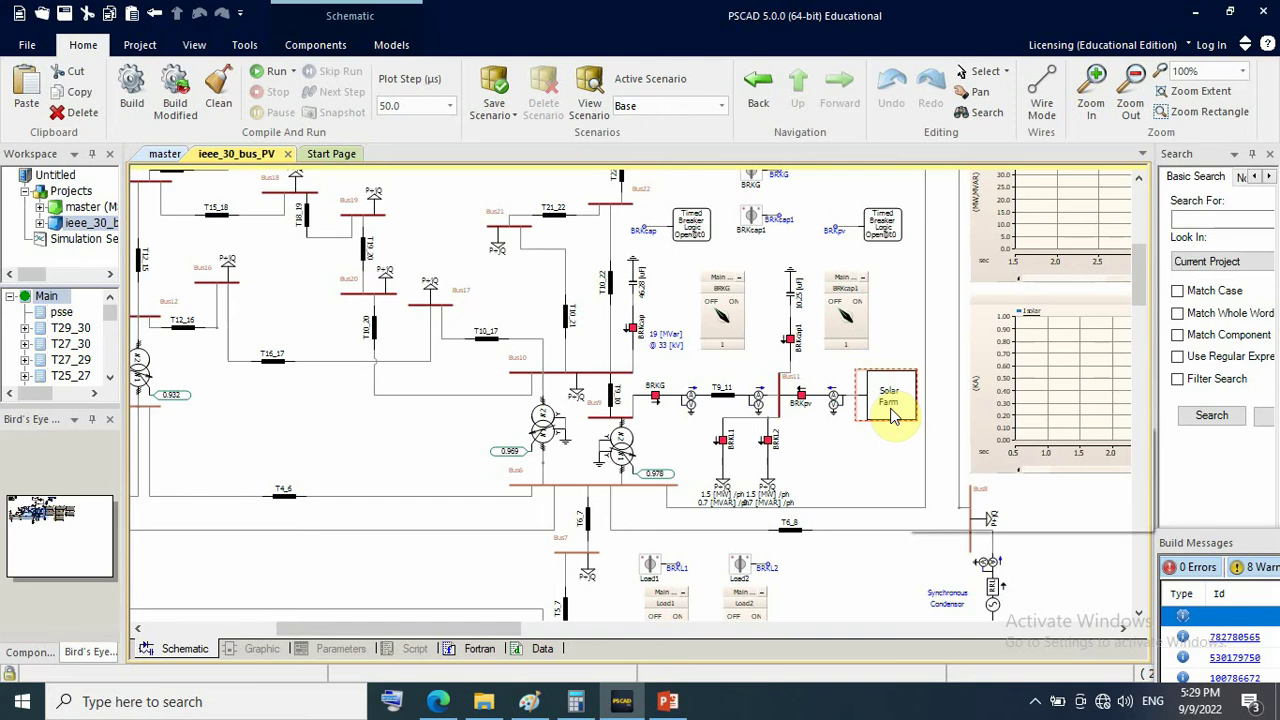
pyautogui.moveTo(893, 415)
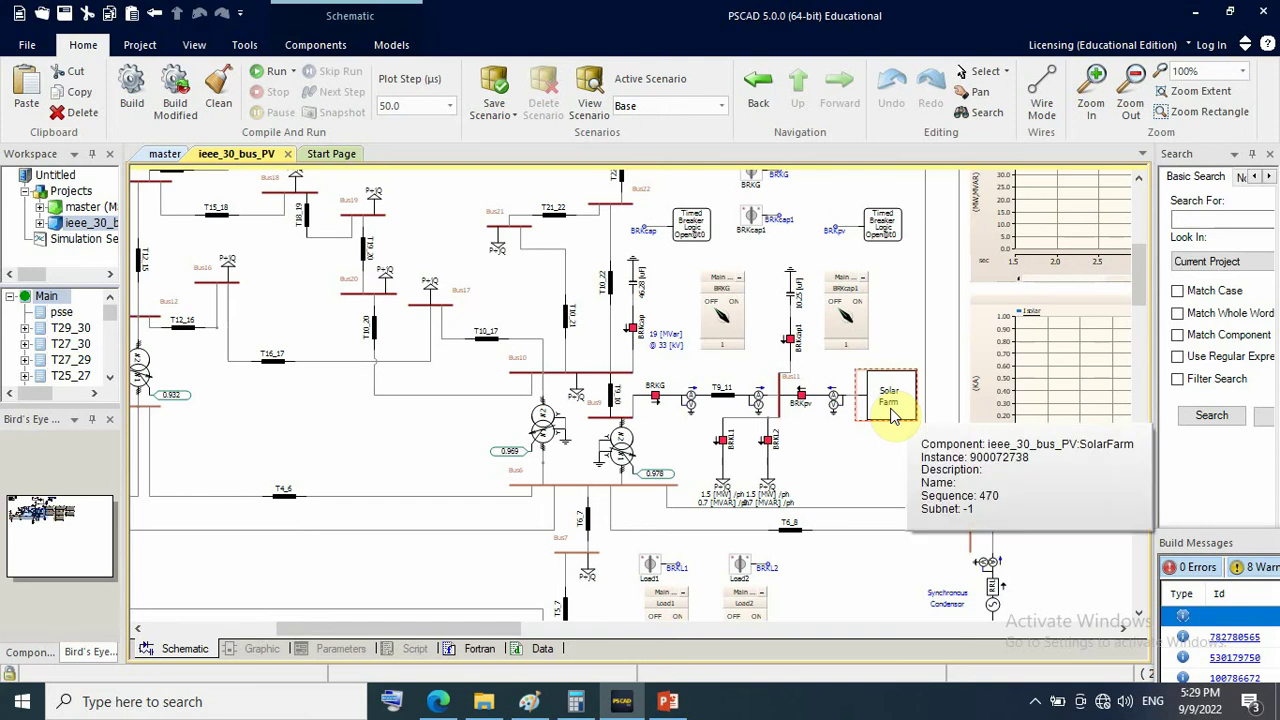
pyautogui.doubleClick(893, 415)
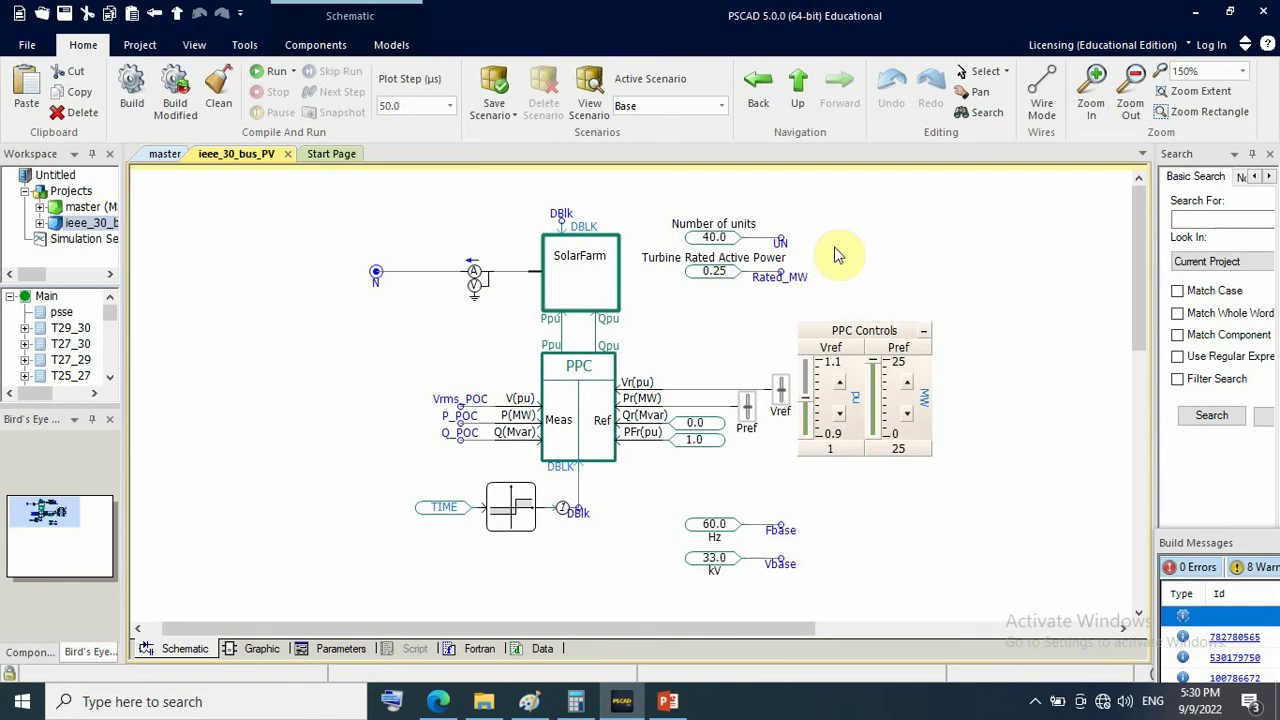
# Check the Number of units (40.0) and Turbine Rated Active Power (0.25) constants, then select SolarFarm
pyautogui.click(711, 224)
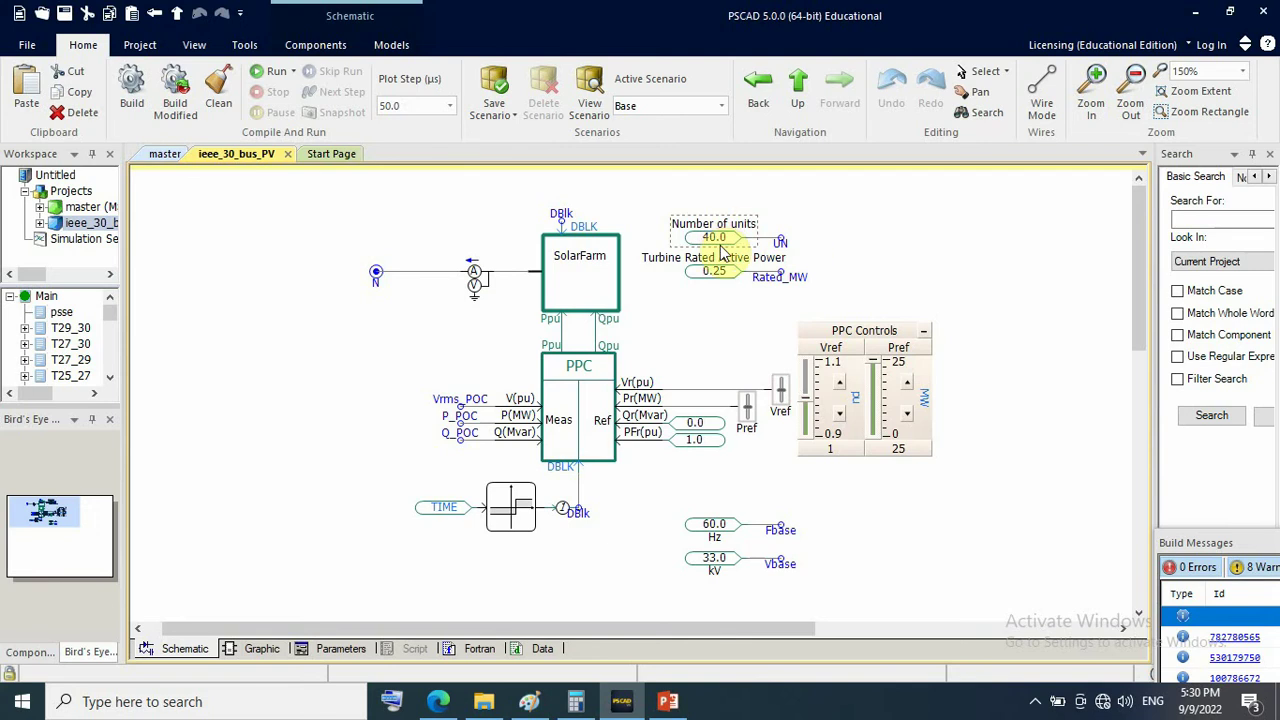
pyautogui.moveTo(722, 254)
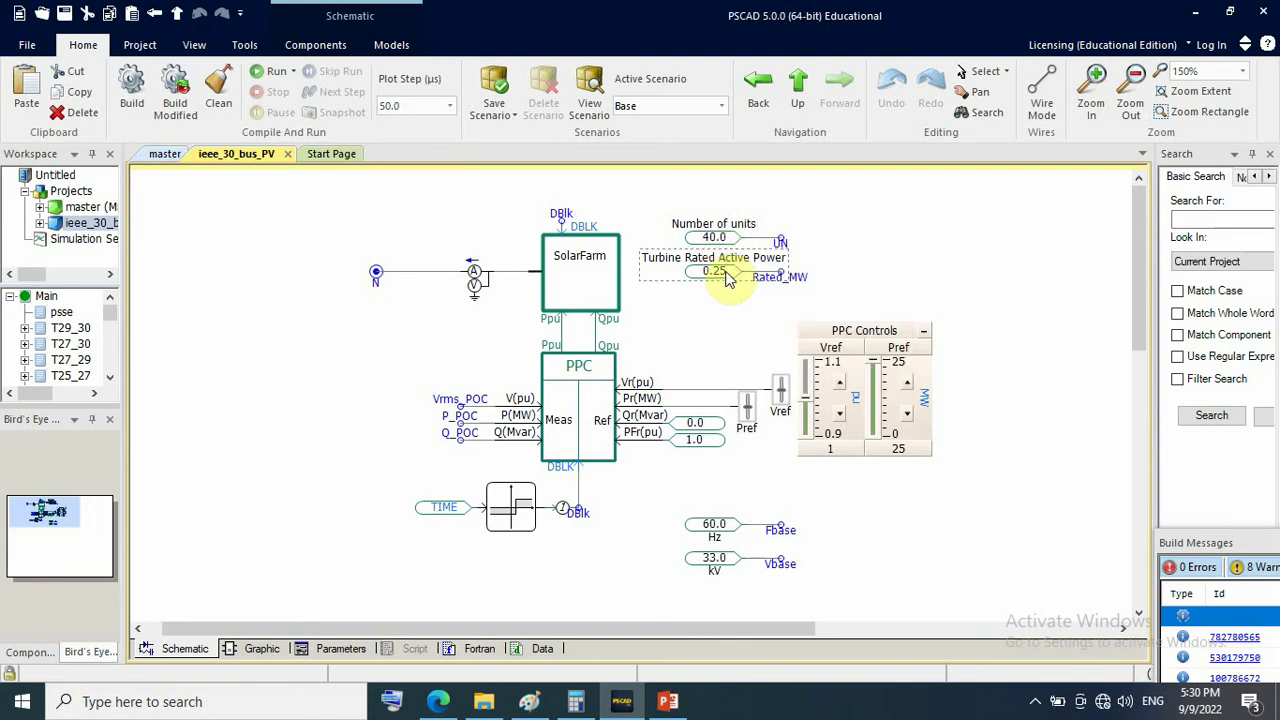
pyautogui.click(727, 282)
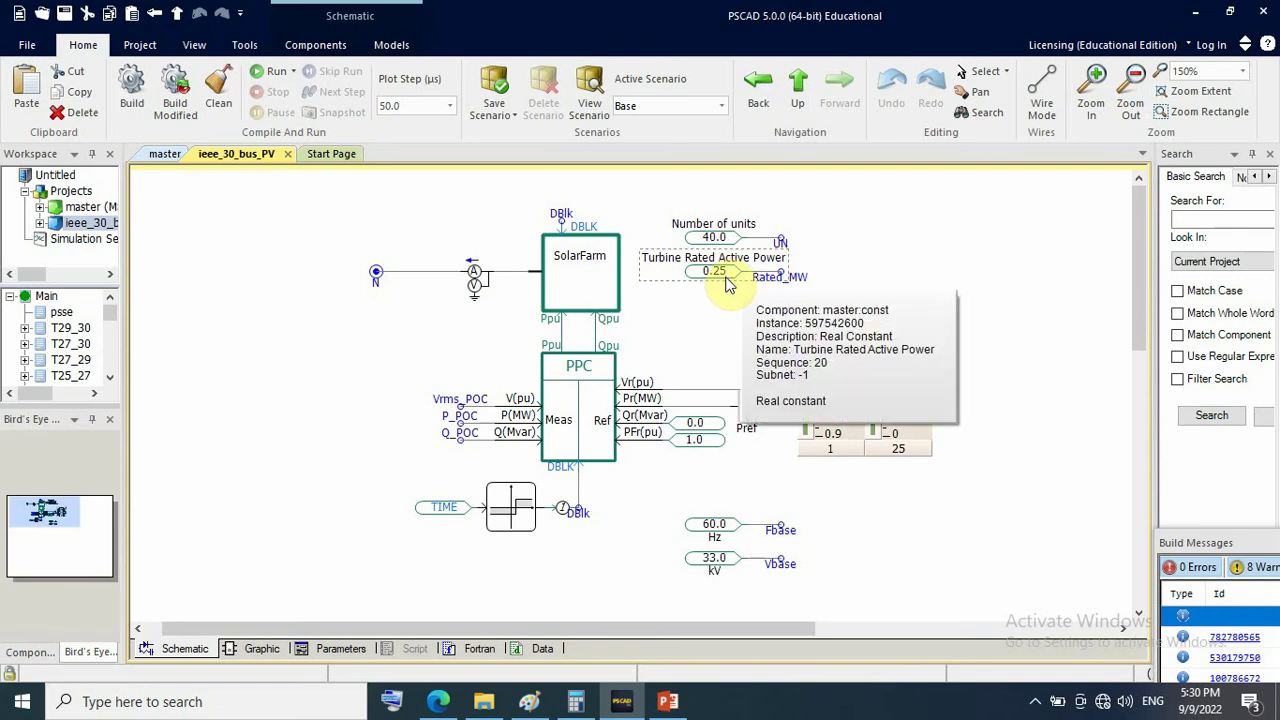
pyautogui.click(765, 305)
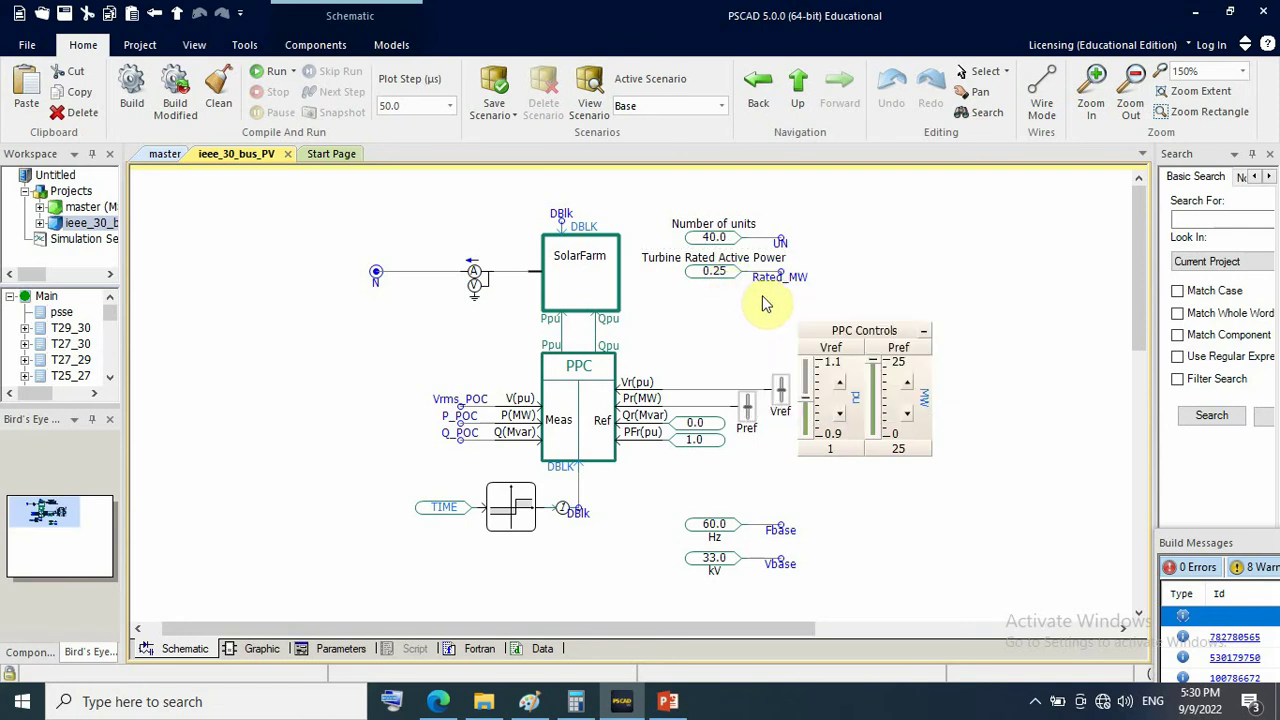
pyautogui.click(755, 287)
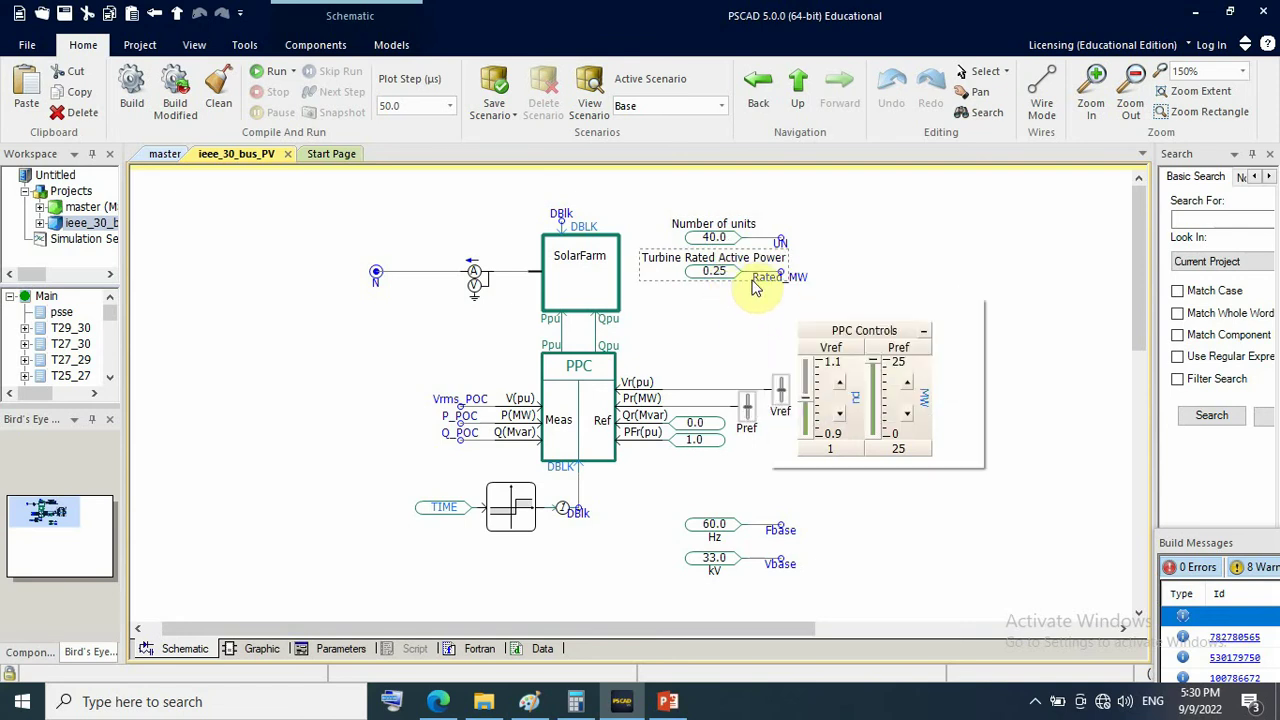
pyautogui.moveTo(755, 287)
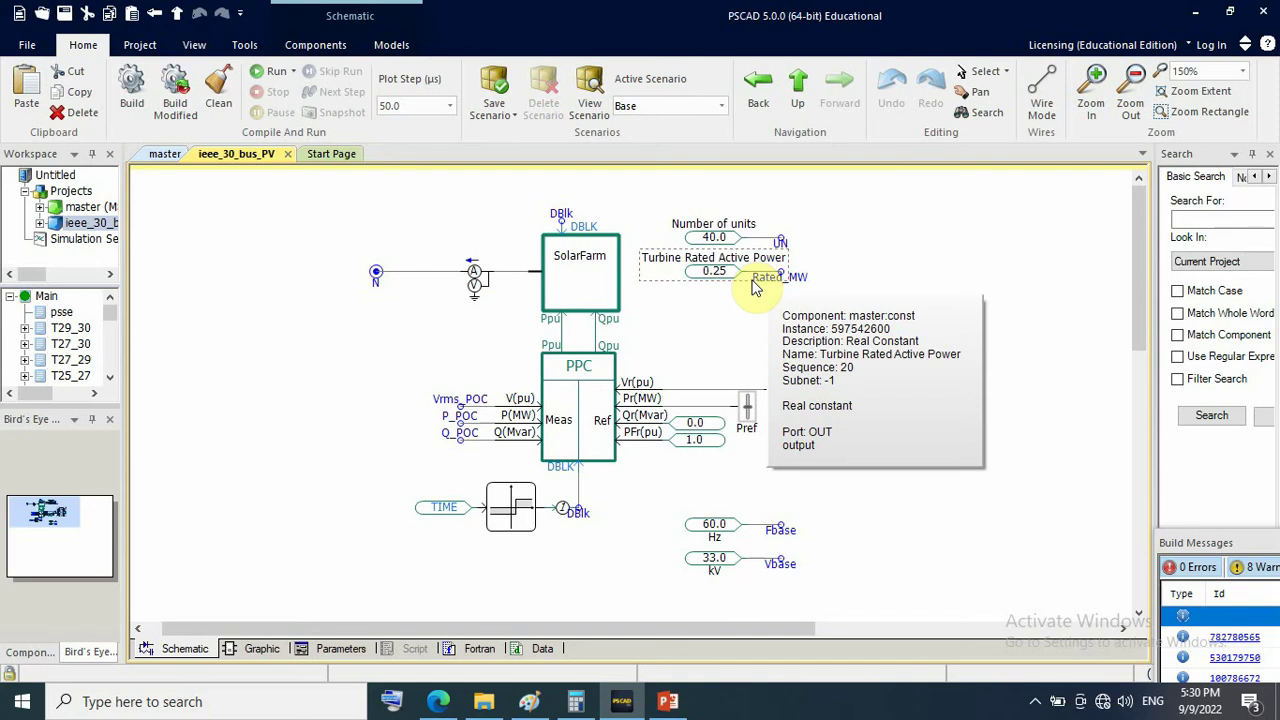
pyautogui.click(577, 246)
# Open the SolarFarm internal schematic and point out the PLL block in the controls
pyautogui.doubleClick(579, 278)
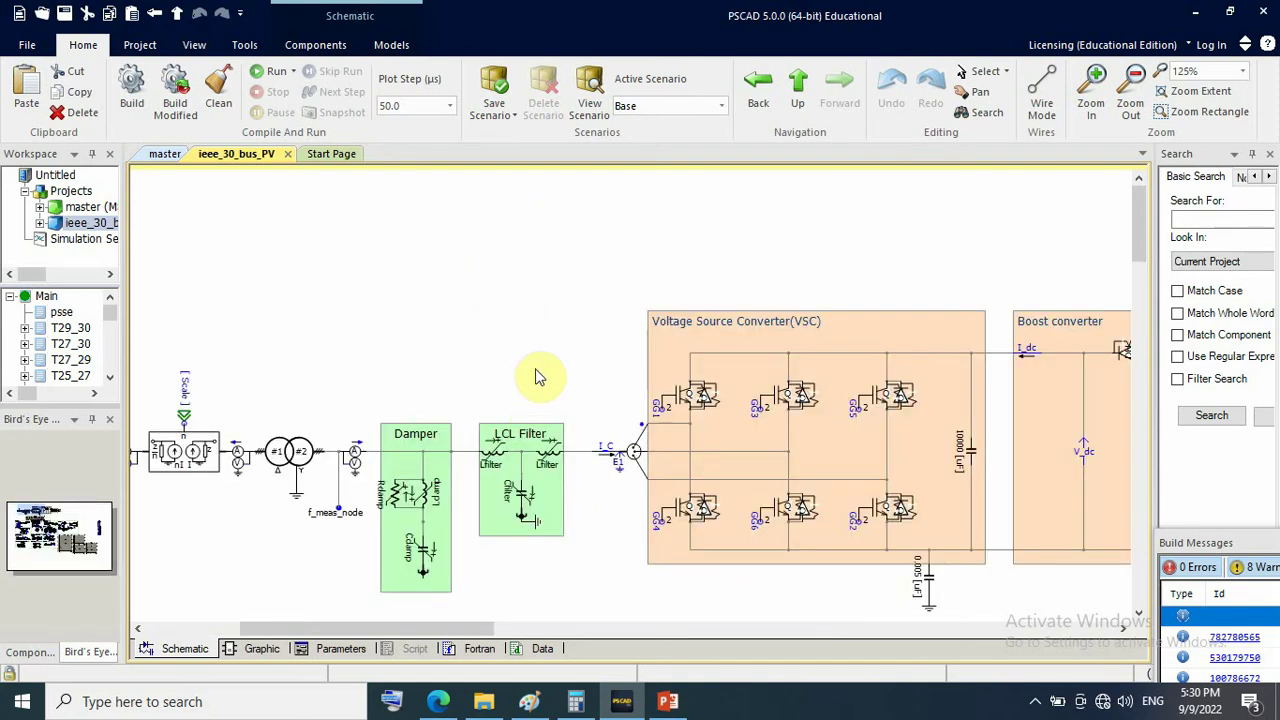
pyautogui.scroll(-2, 596, 451)
pyautogui.scroll(-6, 596, 451)
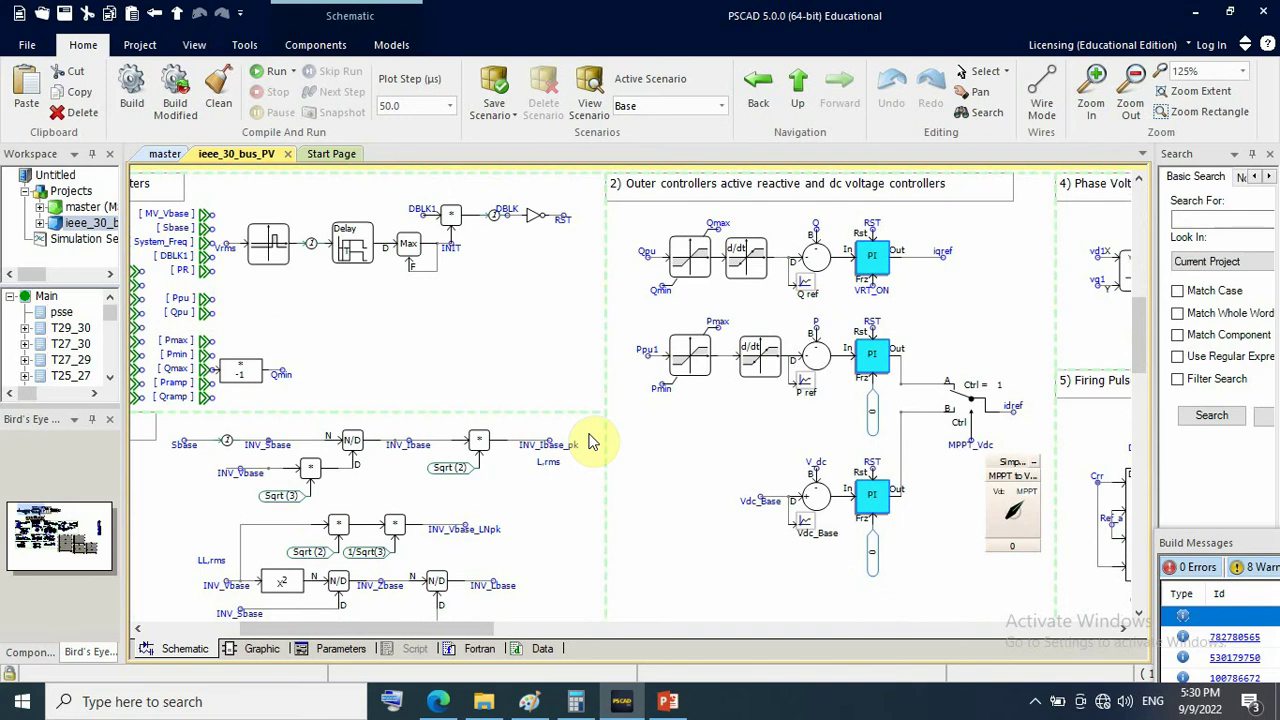
pyautogui.scroll(-9, 480, 505)
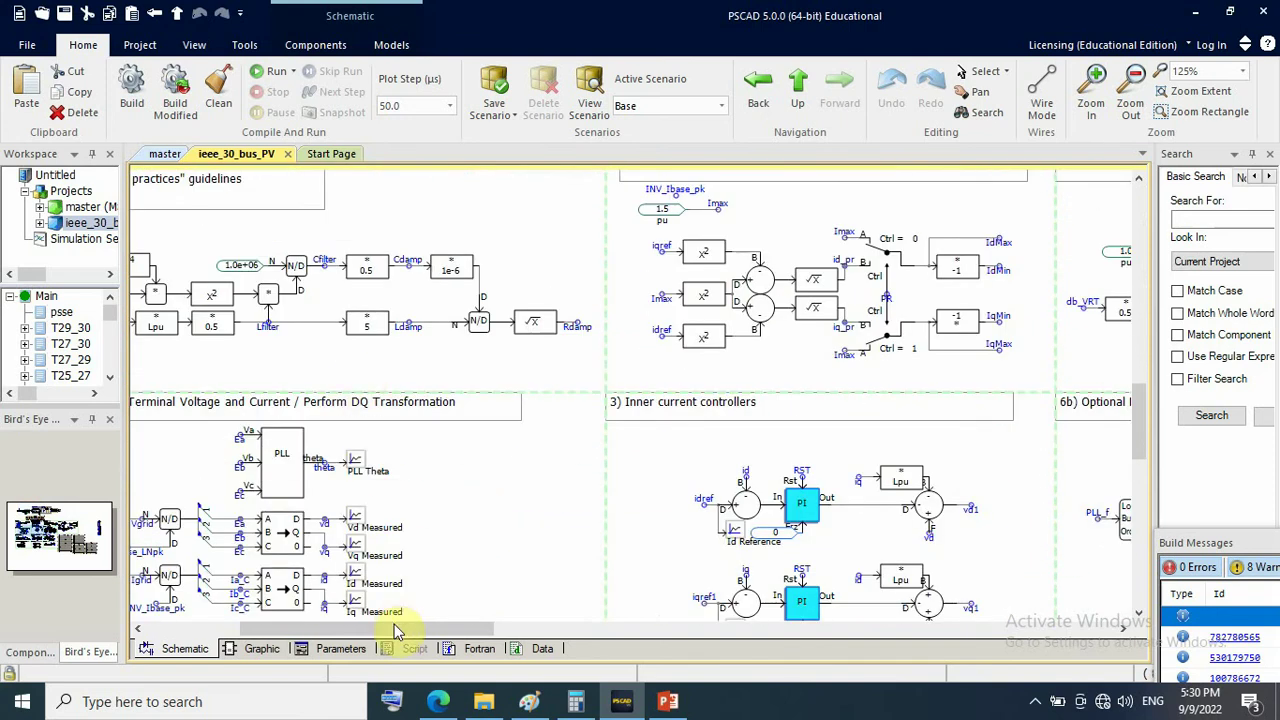
pyautogui.moveTo(432, 628); pyautogui.dragTo(392, 614)
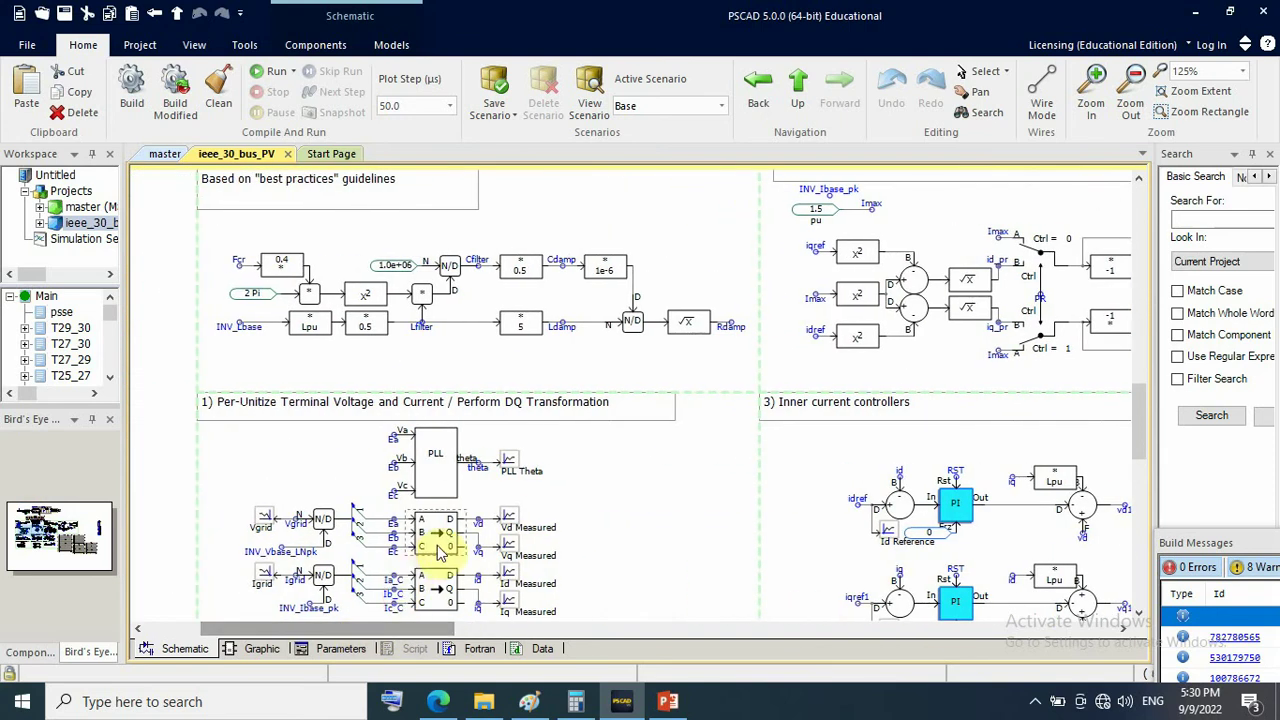
pyautogui.click(440, 475)
pyautogui.click(436, 468)
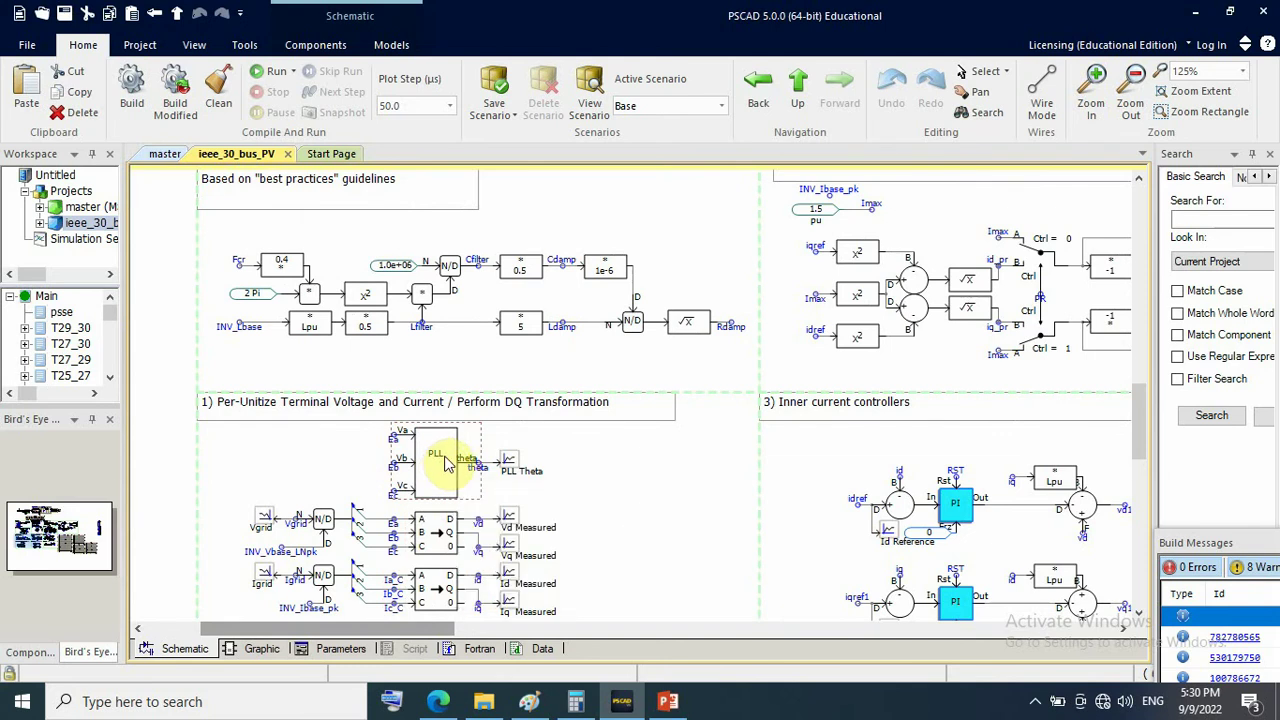
pyautogui.moveTo(423, 629); pyautogui.dragTo(644, 648)
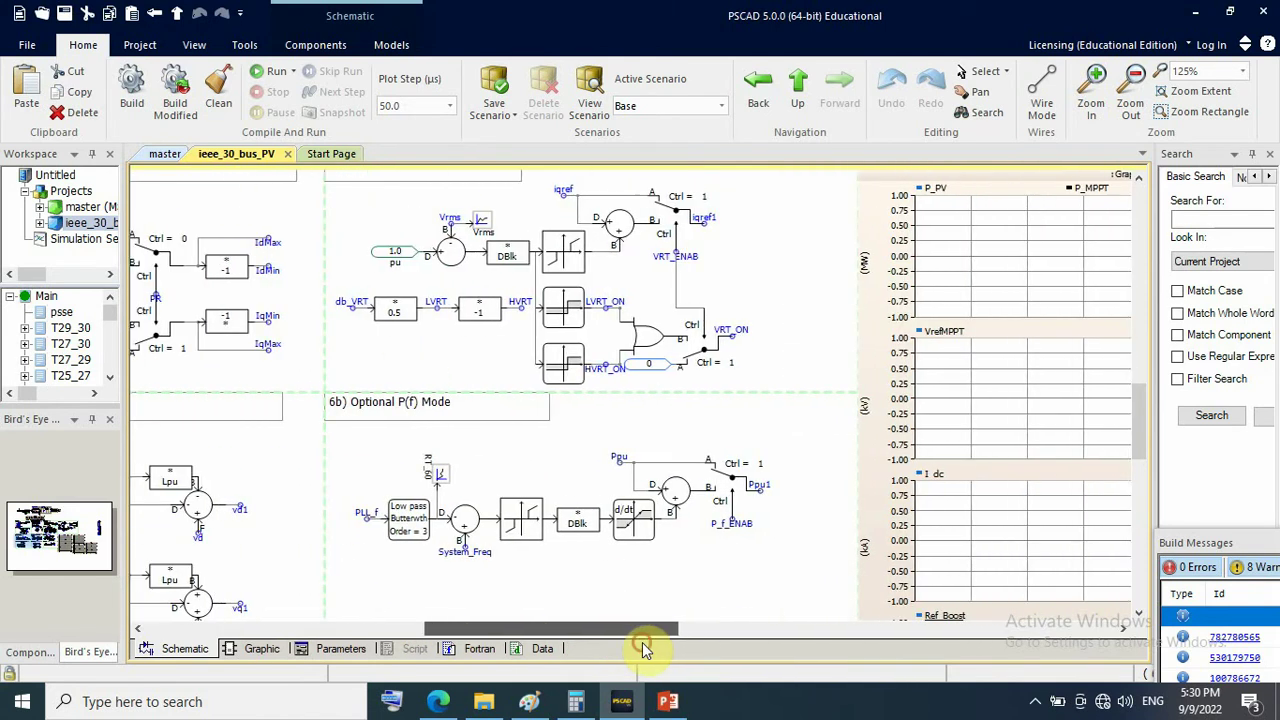
# Move back up through the inverter circuit and highlight the transformer
pyautogui.scroll(3, 565, 447)
pyautogui.scroll(6, 565, 447)
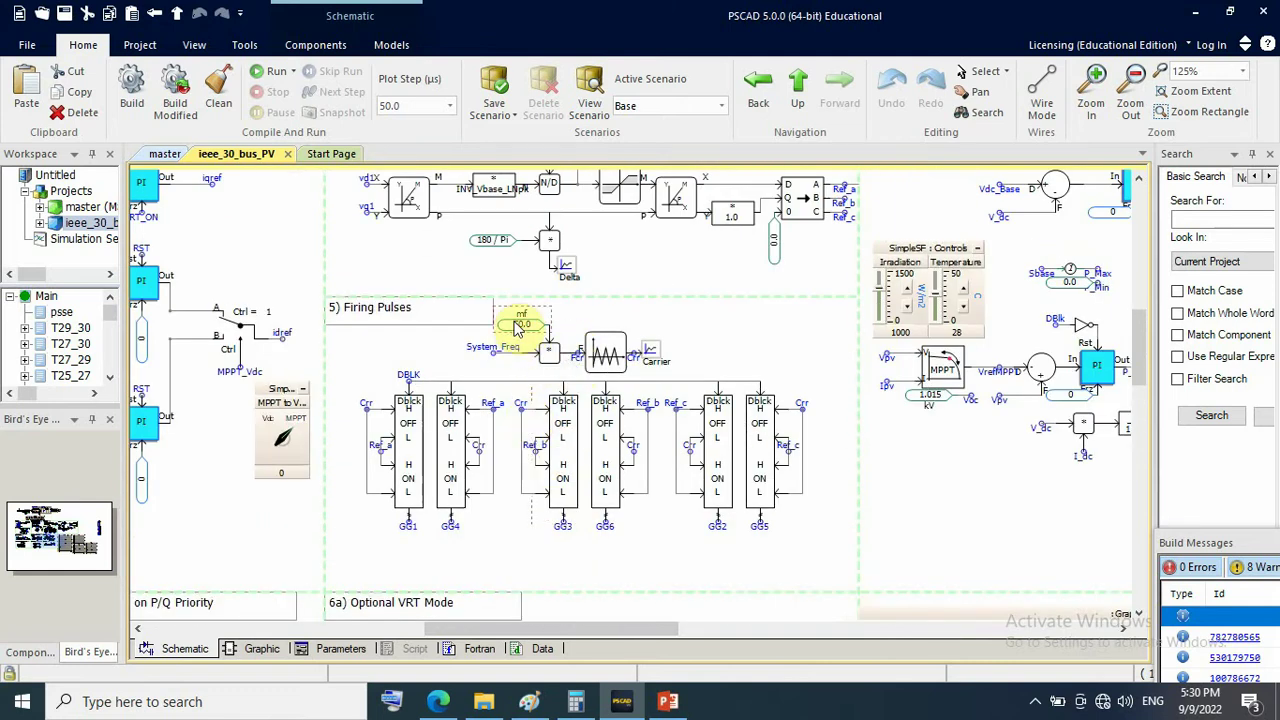
pyautogui.moveTo(521, 320)
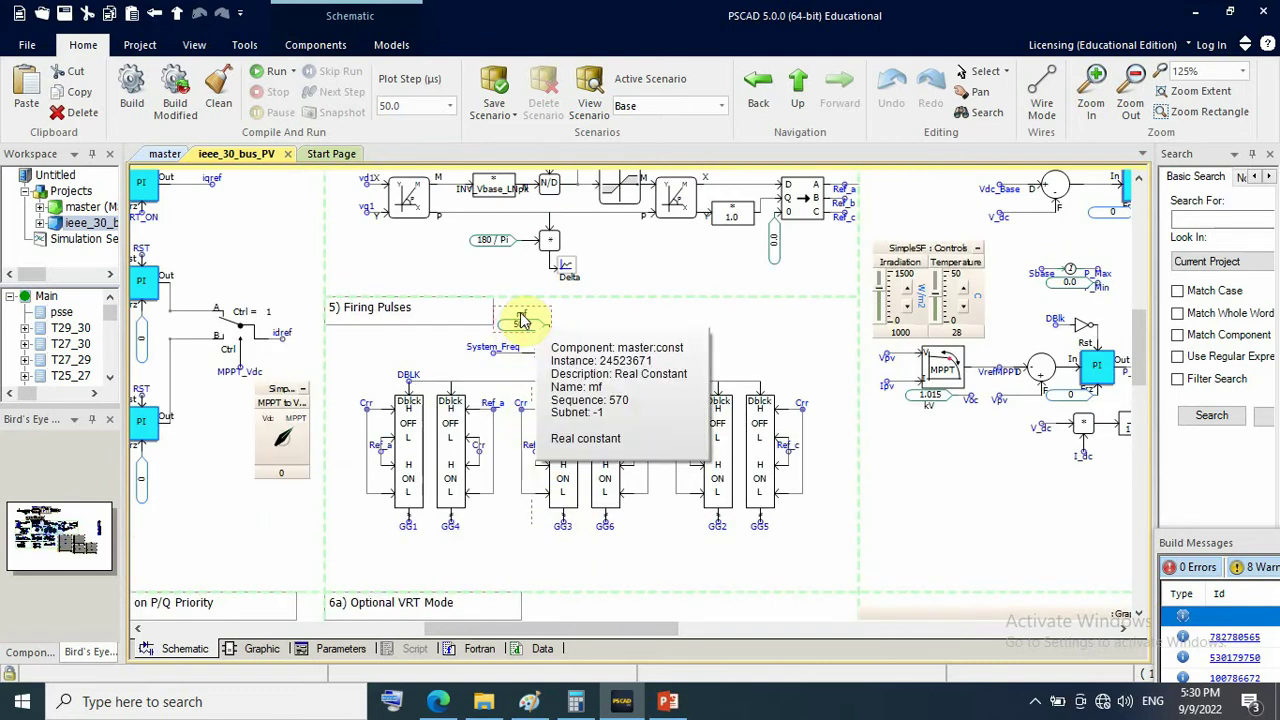
pyautogui.scroll(1, 521, 320)
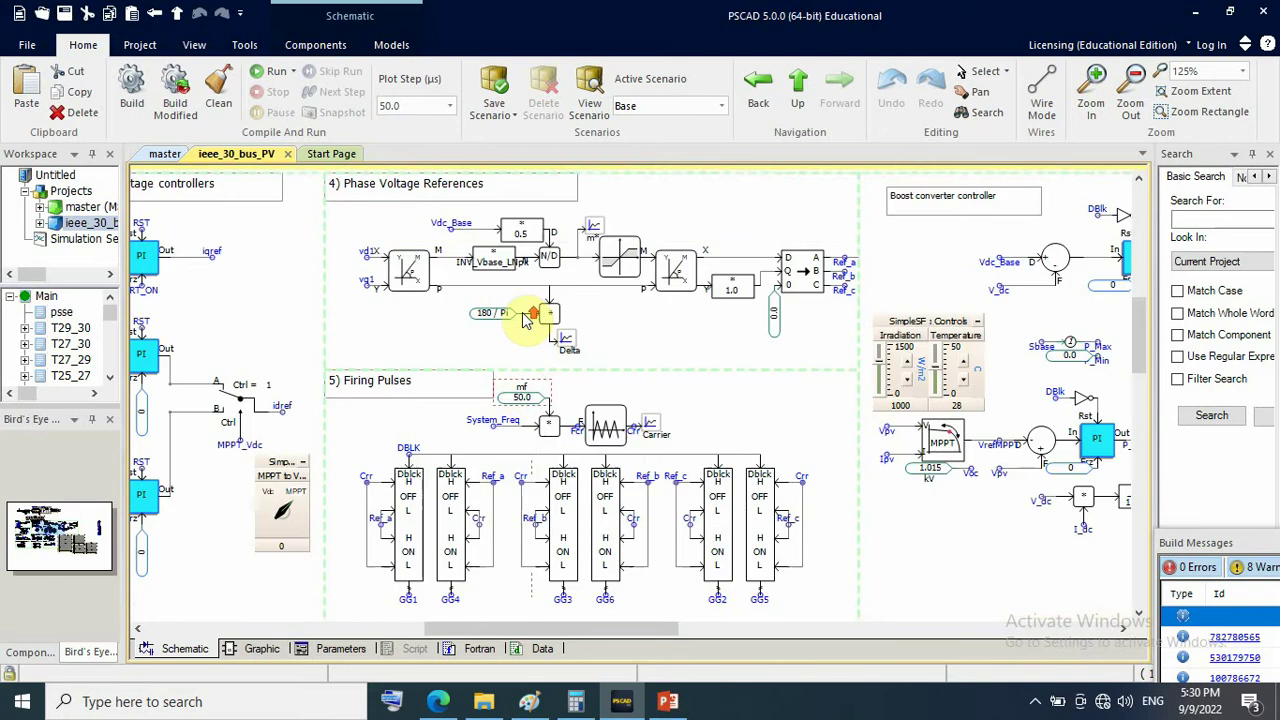
pyautogui.scroll(5, 521, 320)
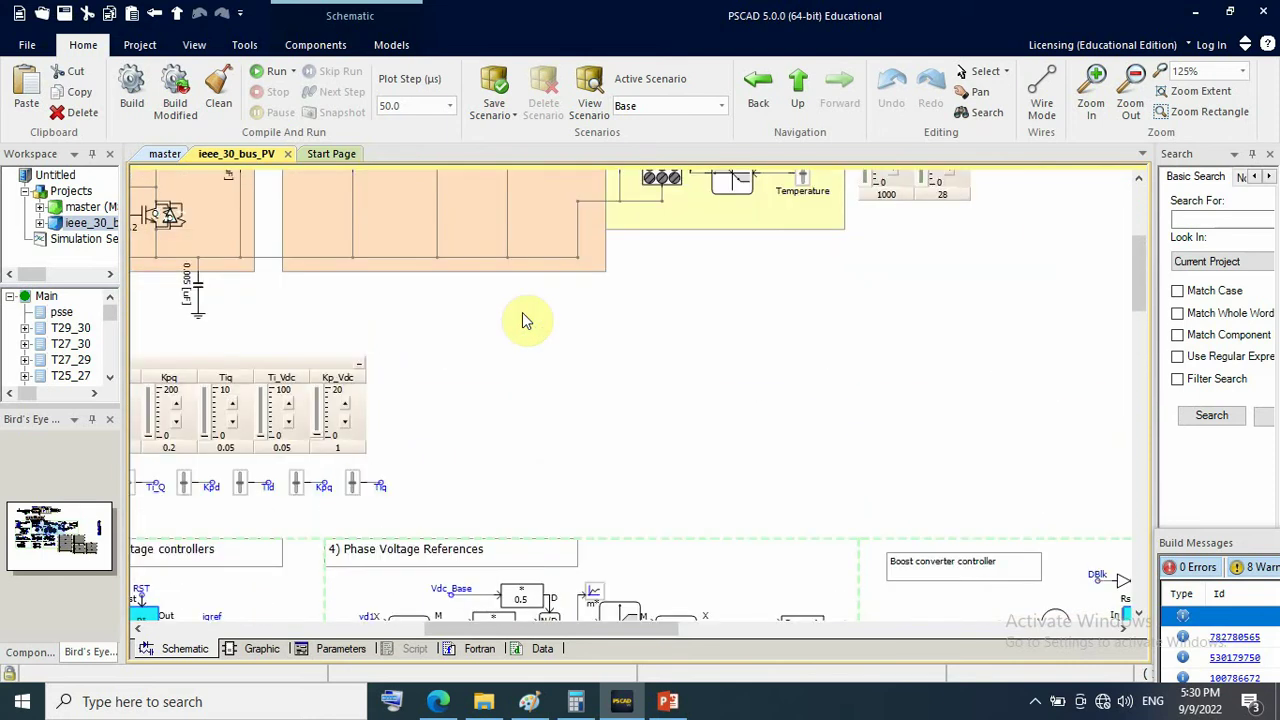
pyautogui.scroll(2, 522, 320)
pyautogui.moveTo(539, 632); pyautogui.dragTo(325, 626)
pyautogui.click(367, 318)
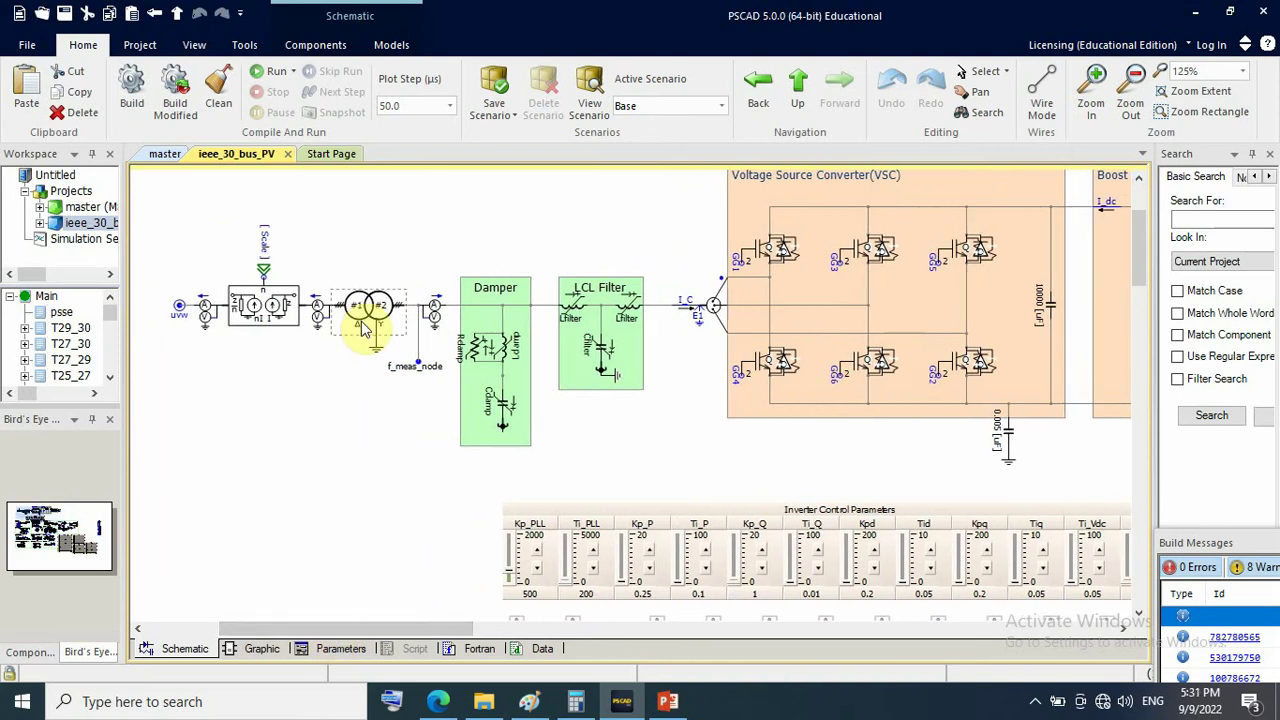
pyautogui.click(368, 360)
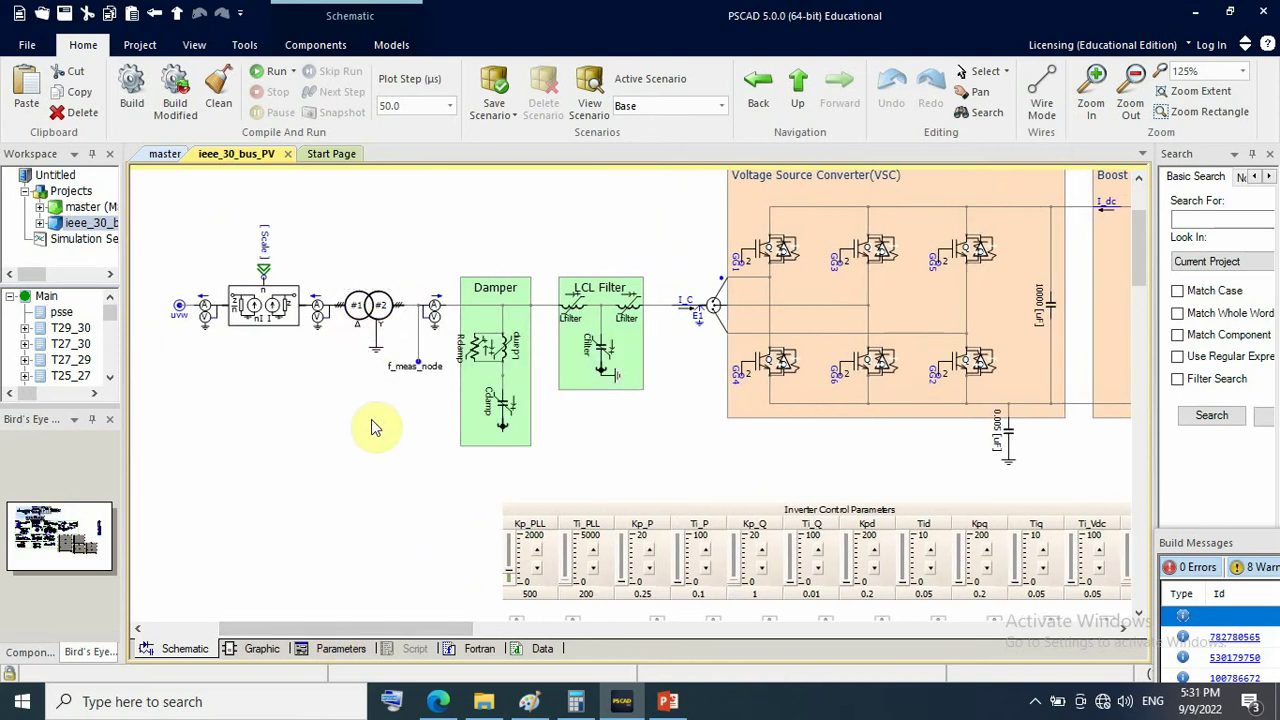
# Return to the Main network and select the Bus9 transformer and the T9_11 line
pyautogui.click(758, 90)
pyautogui.click(758, 90)
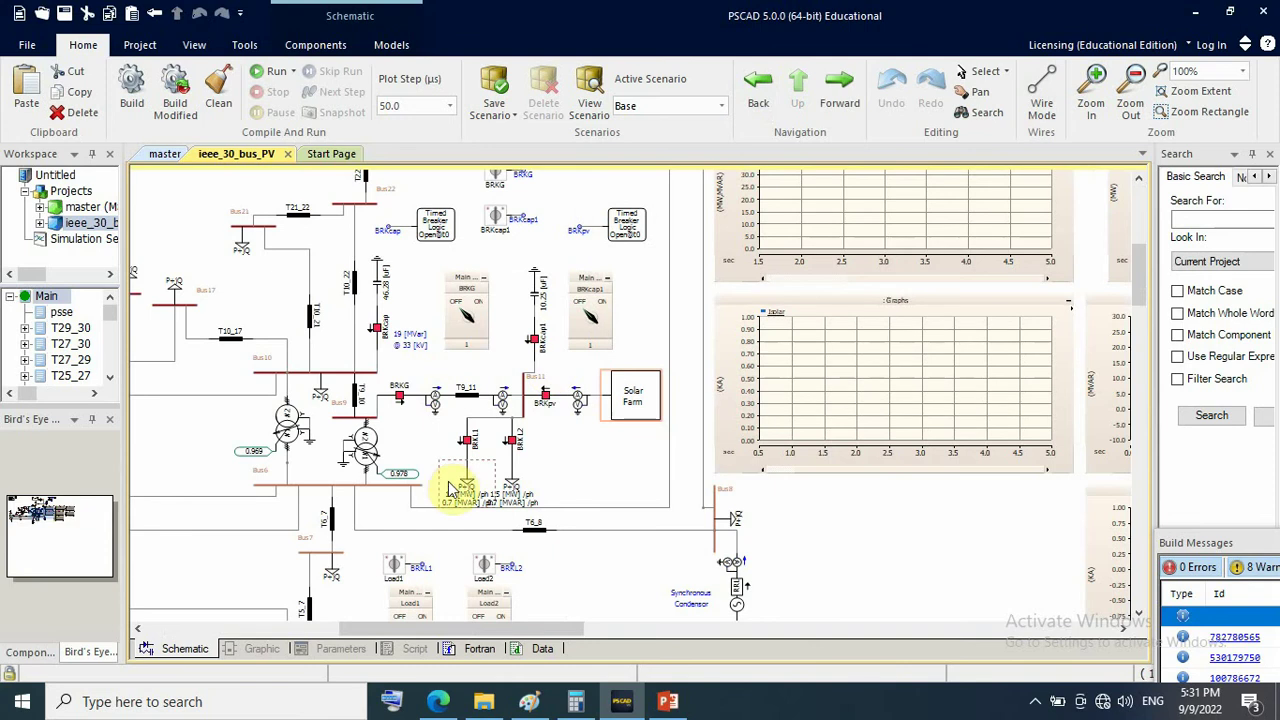
pyautogui.click(365, 438)
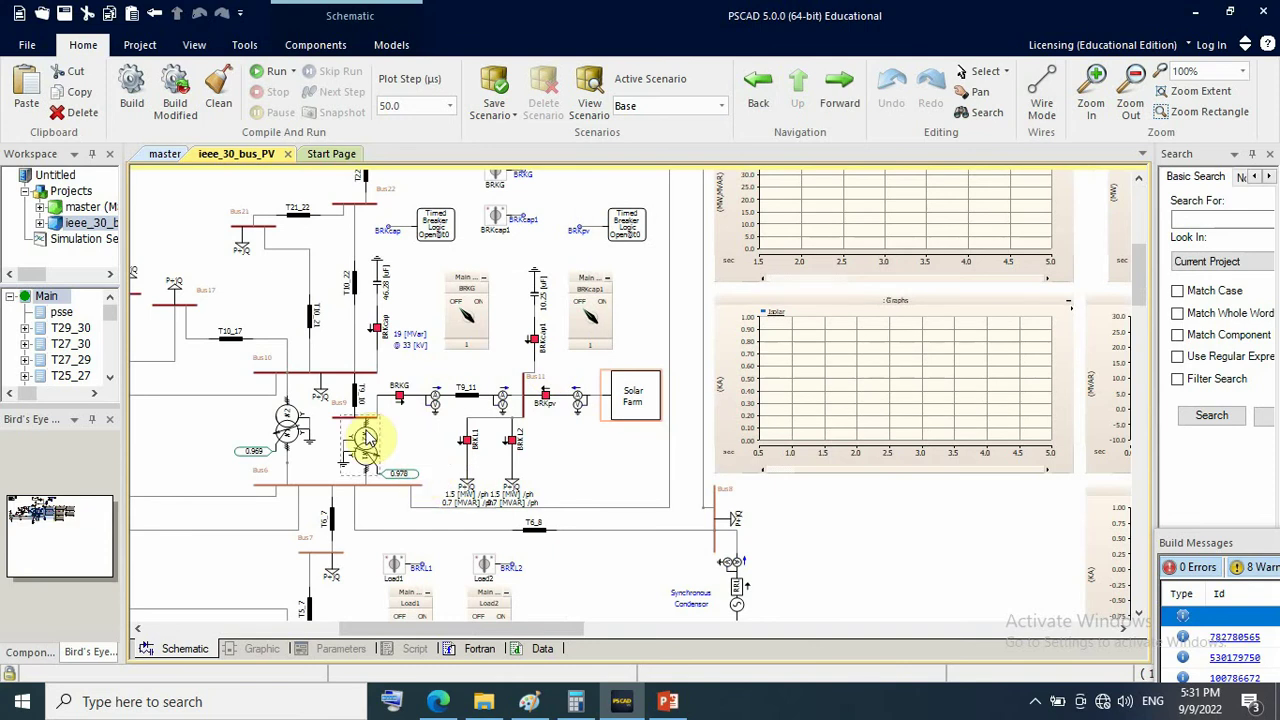
pyautogui.click(466, 398)
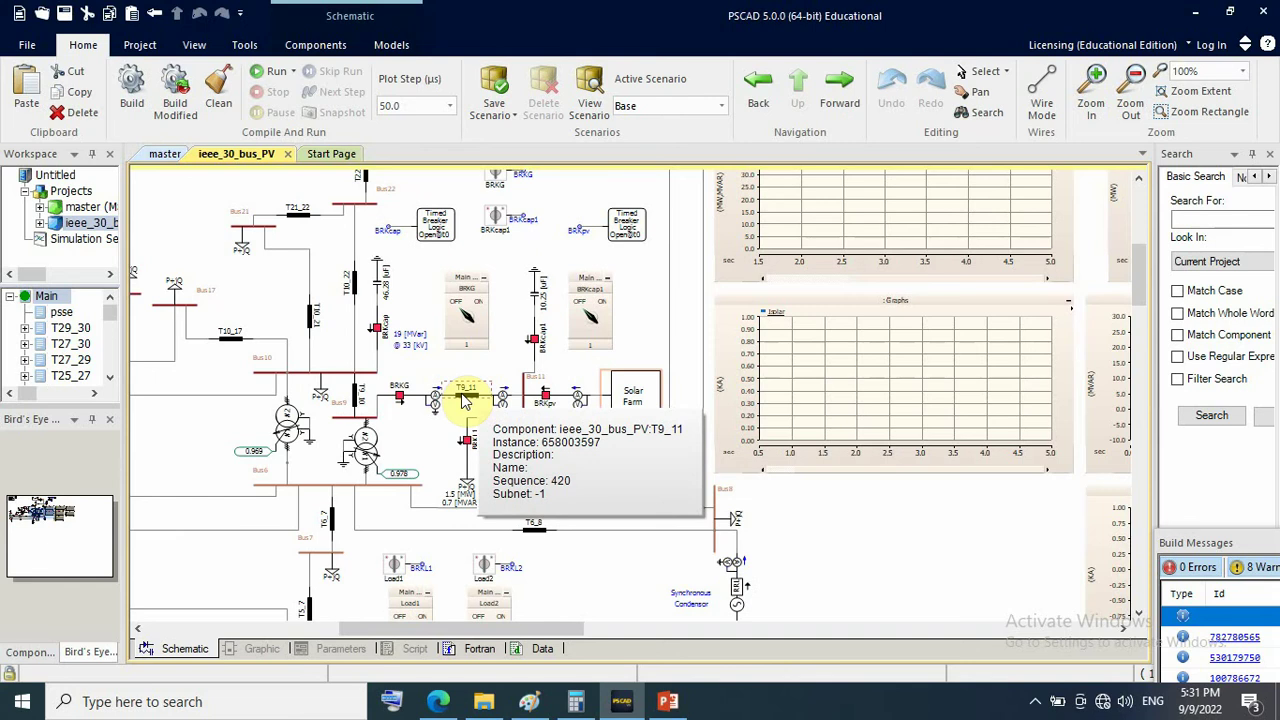
pyautogui.doubleClick(466, 398)
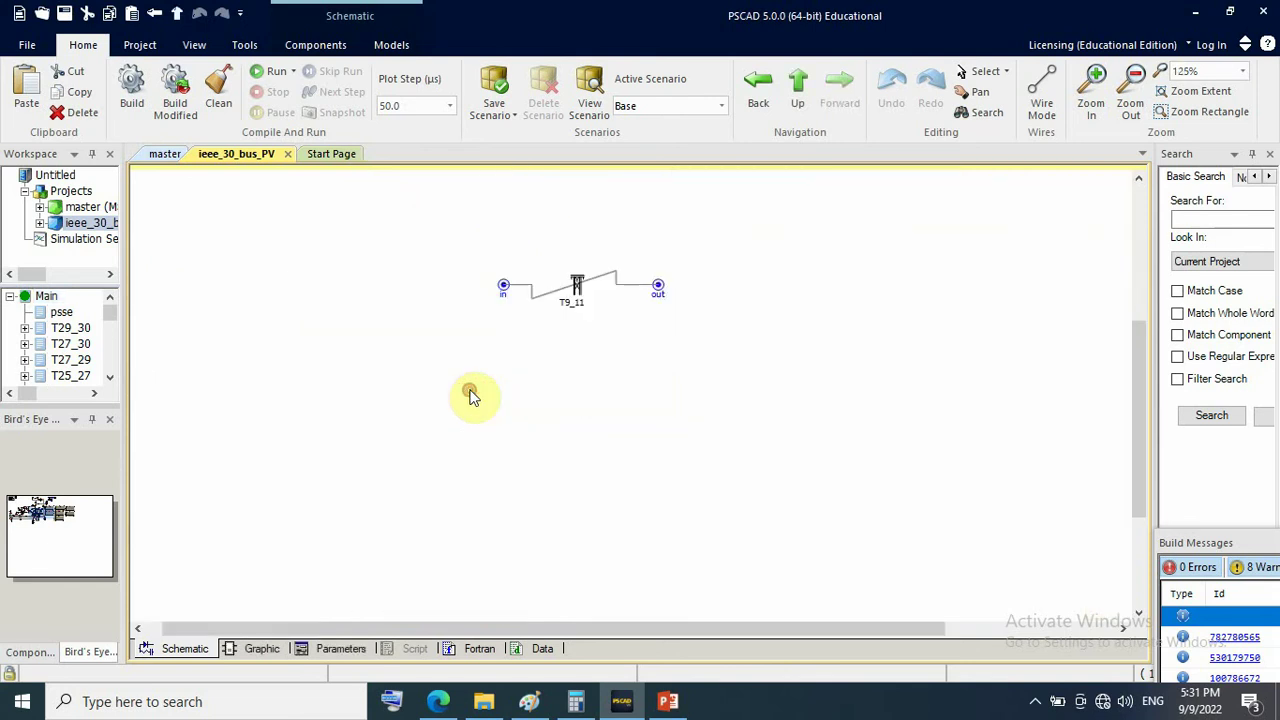
pyautogui.rightClick(582, 291)
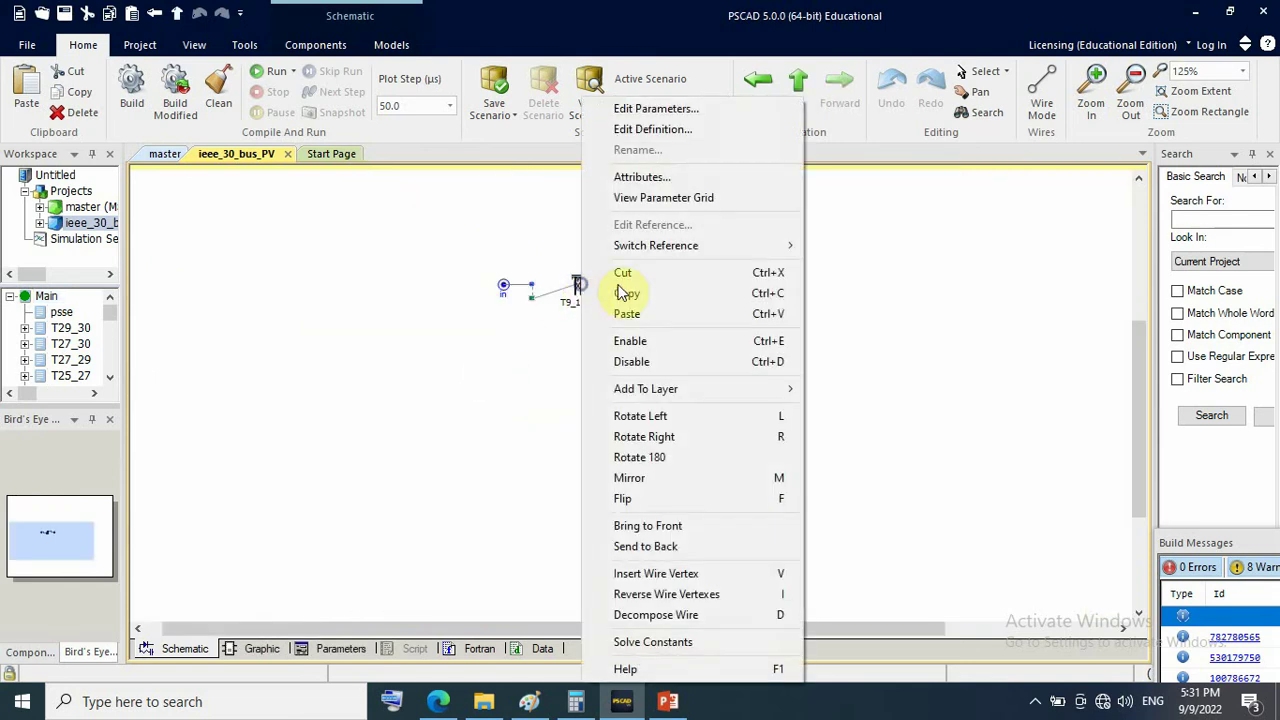
pyautogui.click(691, 112)
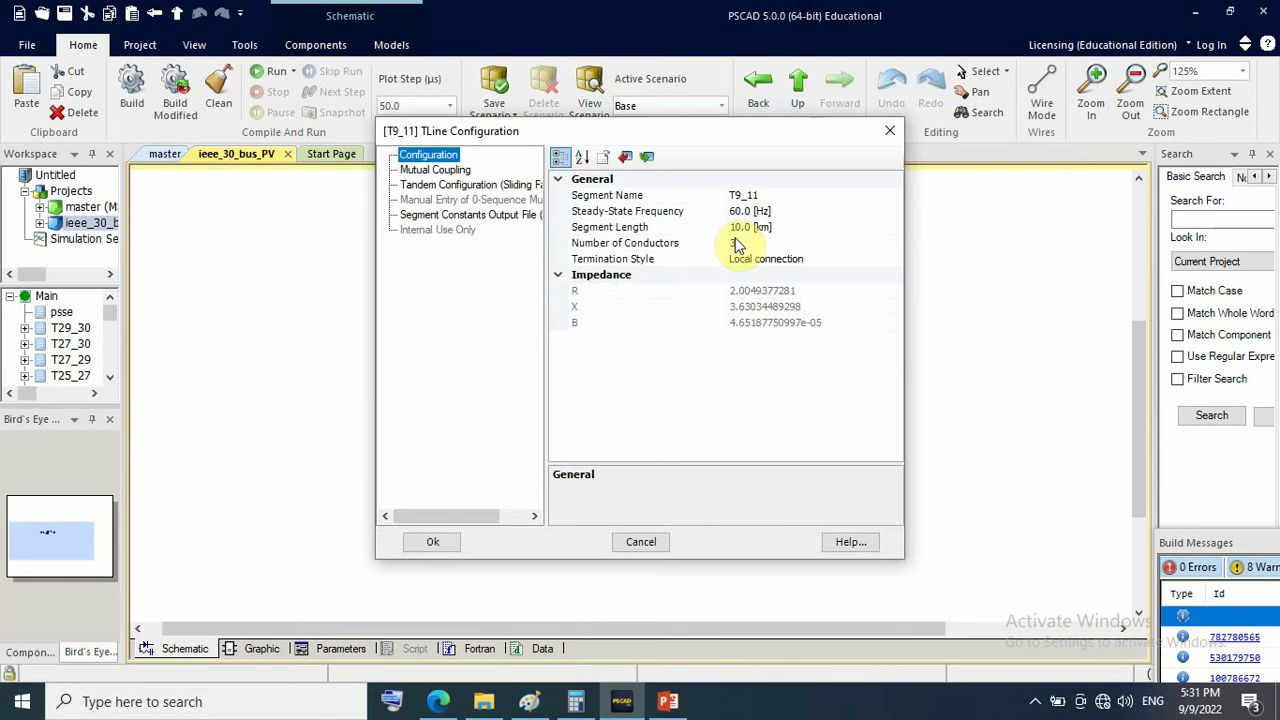
pyautogui.click(889, 130)
pyautogui.click(799, 100)
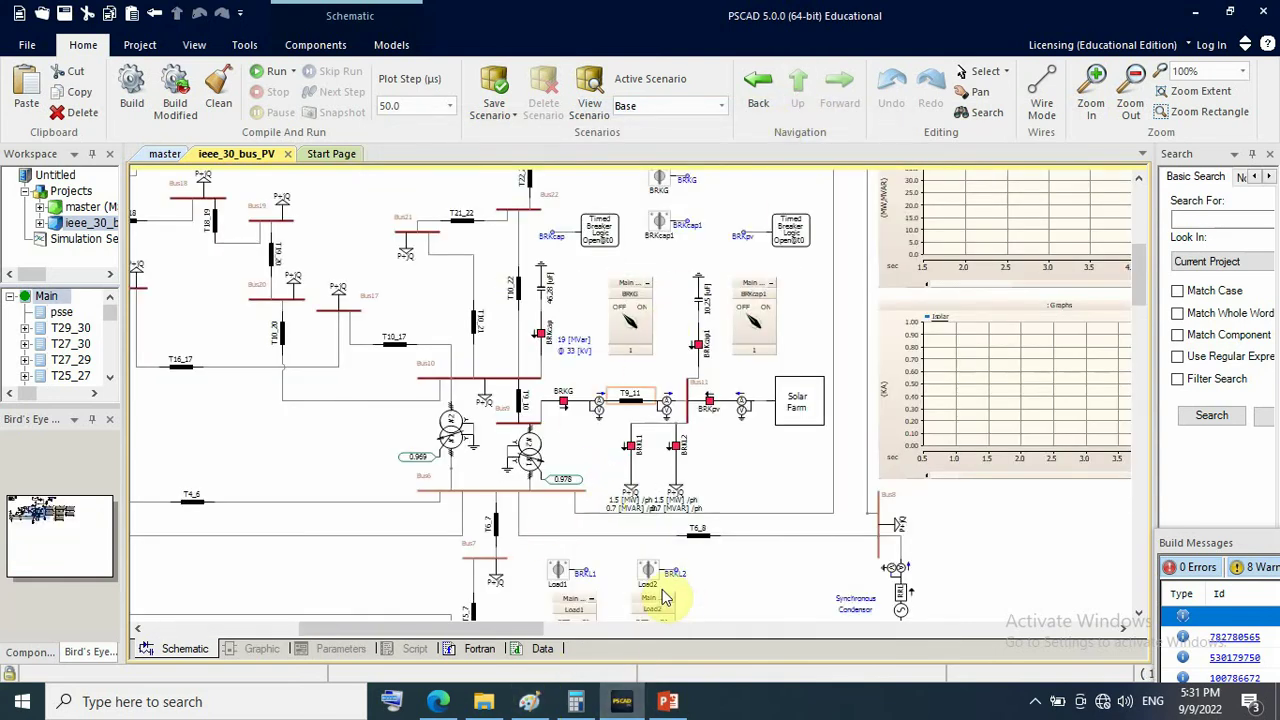
pyautogui.scroll(-2, 680, 560)
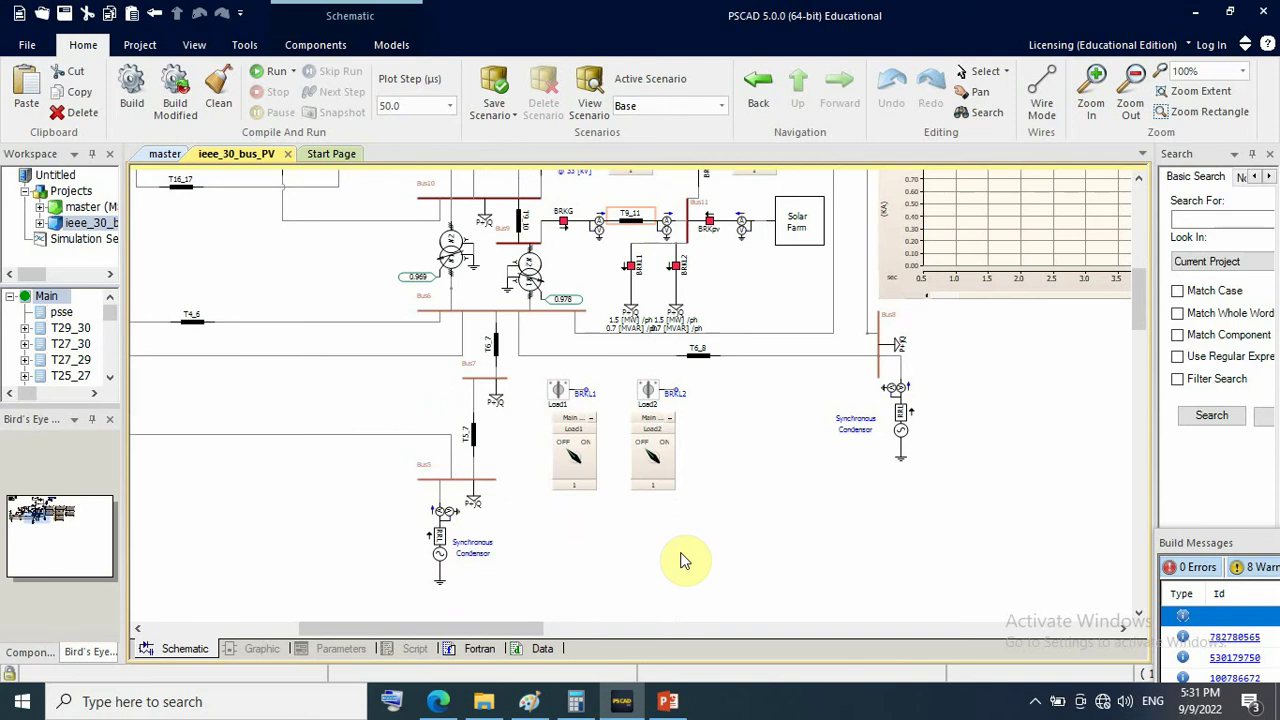
pyautogui.moveTo(478, 631); pyautogui.dragTo(298, 636)
pyautogui.scroll(1, 305, 473)
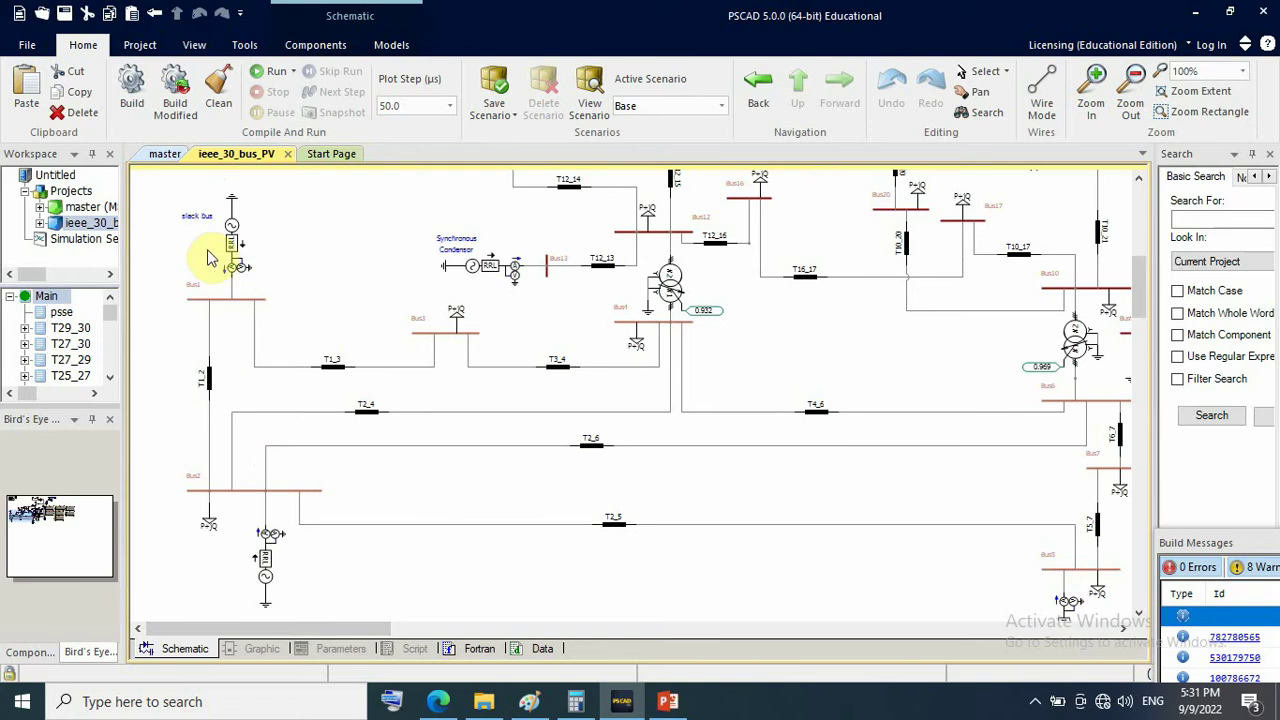
pyautogui.moveTo(295, 635); pyautogui.dragTo(347, 636)
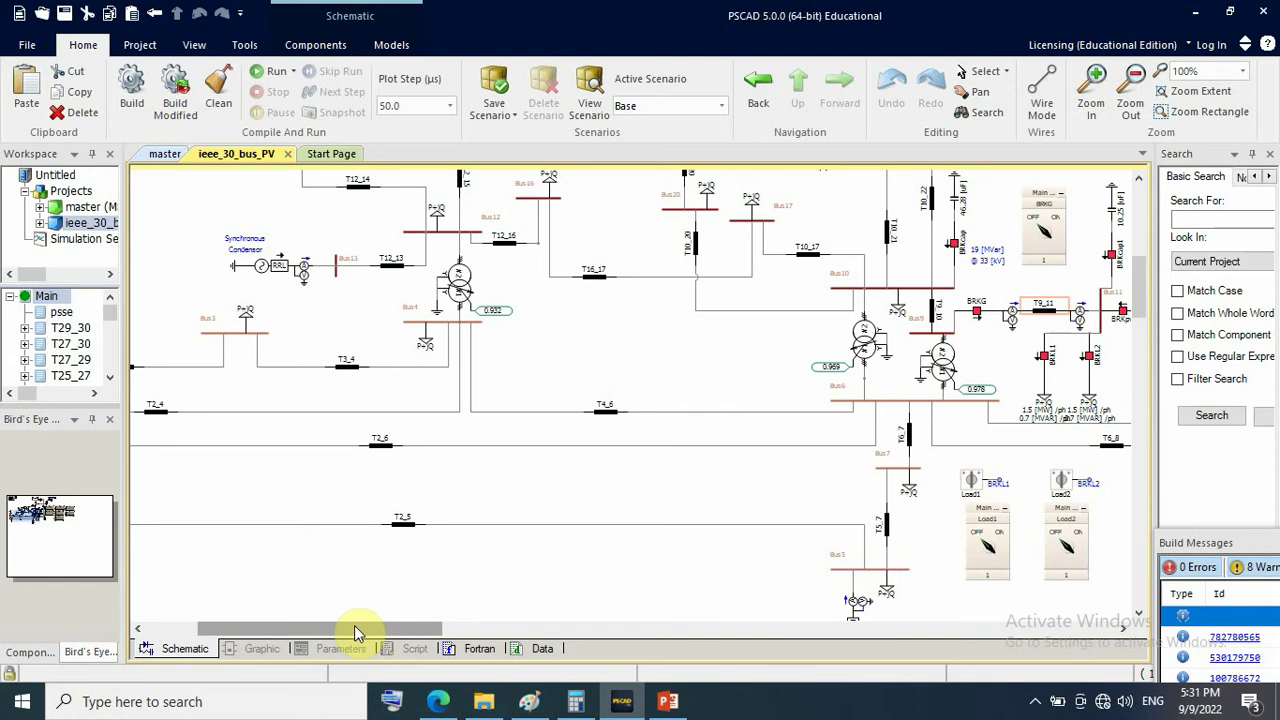
pyautogui.moveTo(355, 625); pyautogui.dragTo(440, 636)
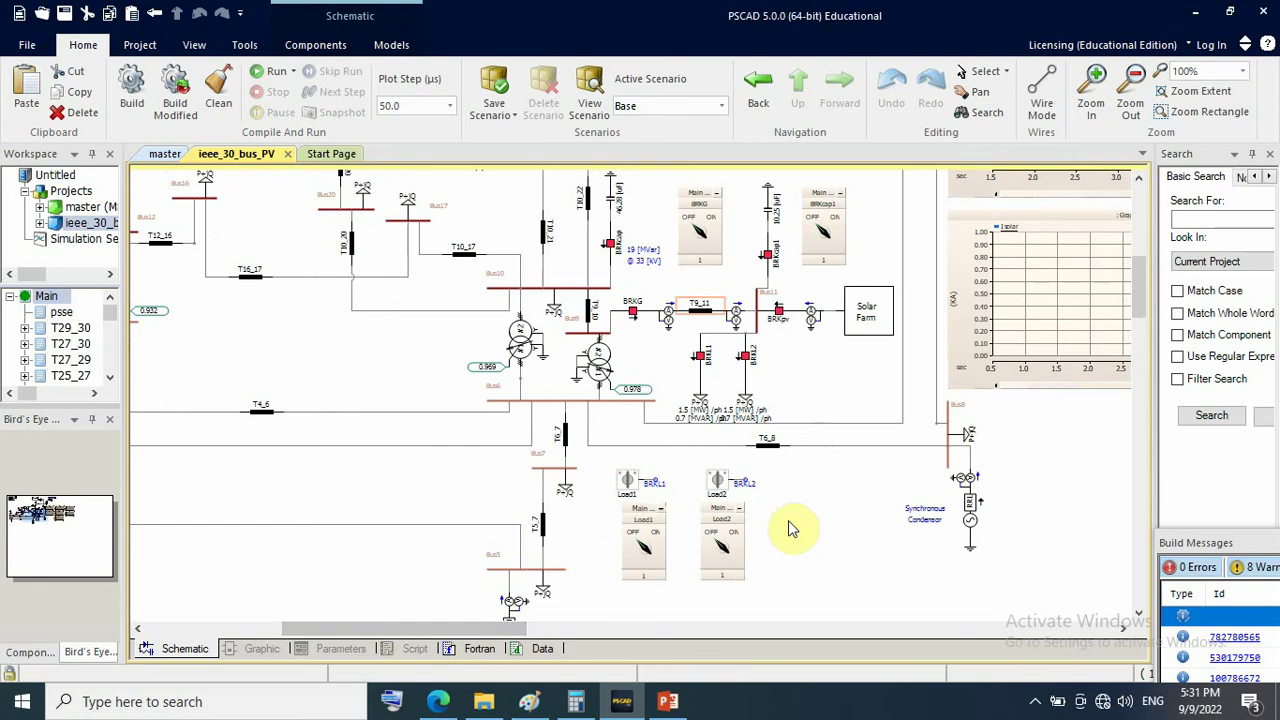
pyautogui.click(967, 528)
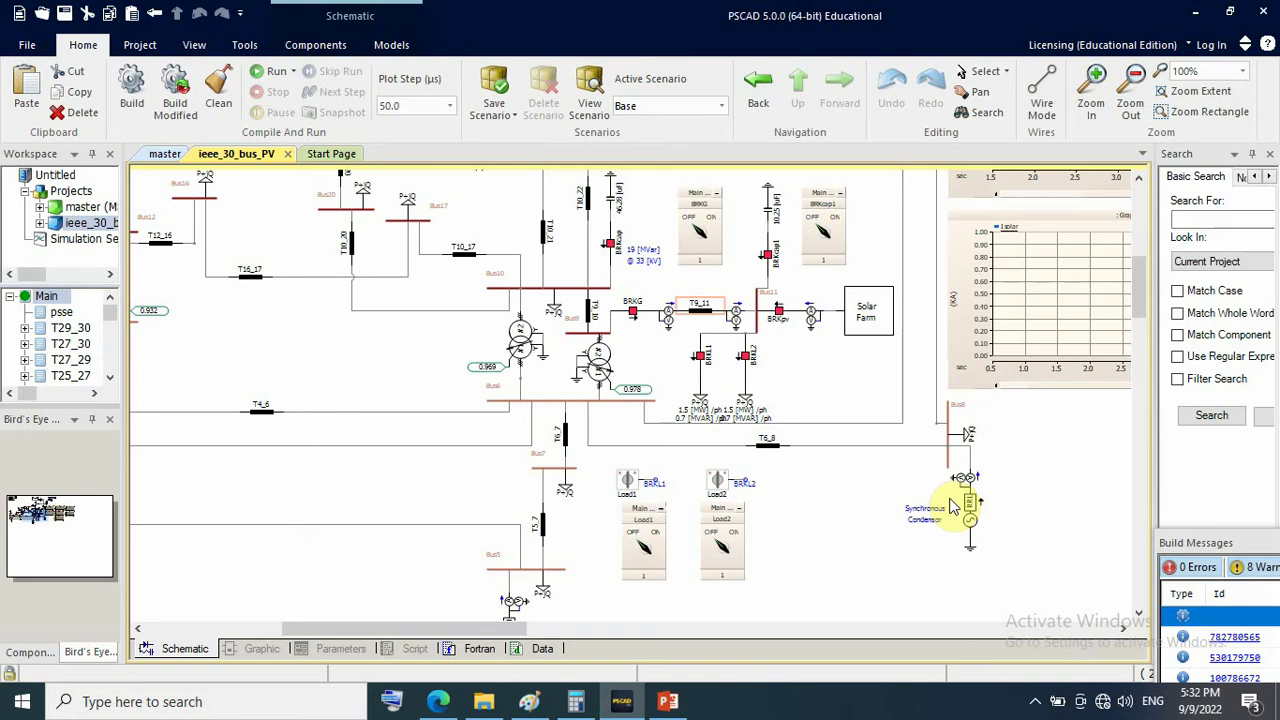
pyautogui.click(940, 520)
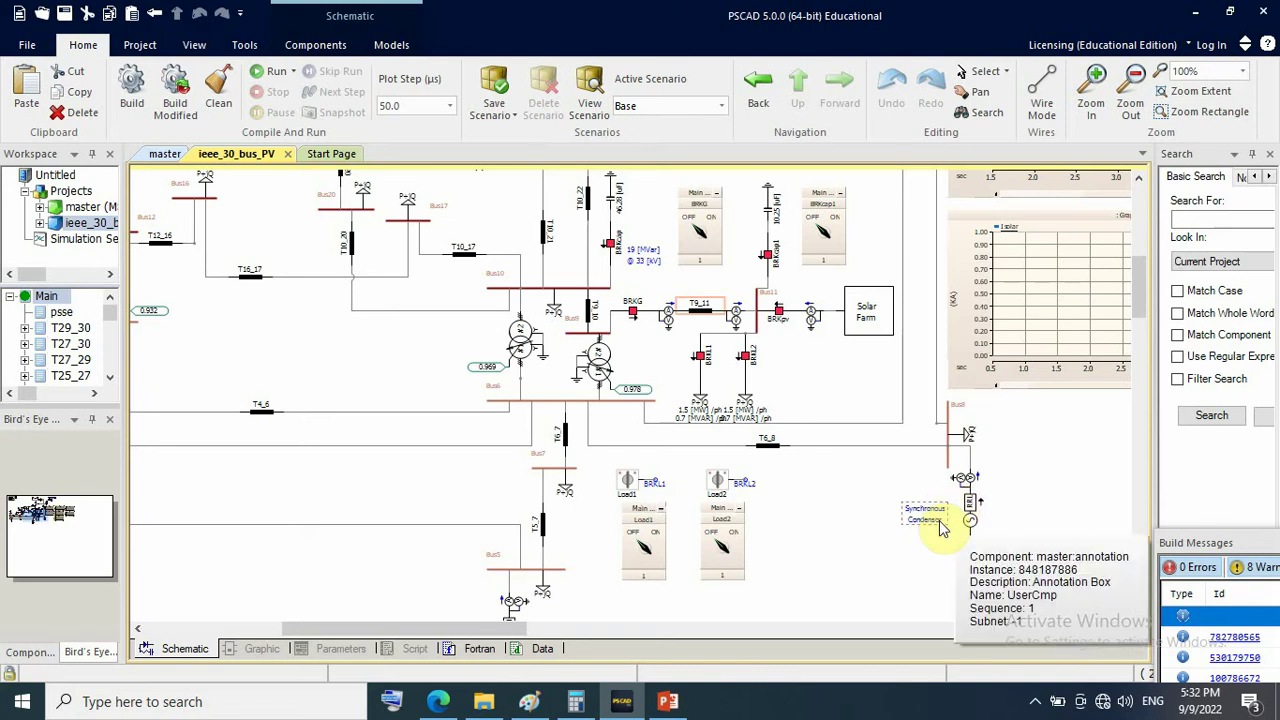